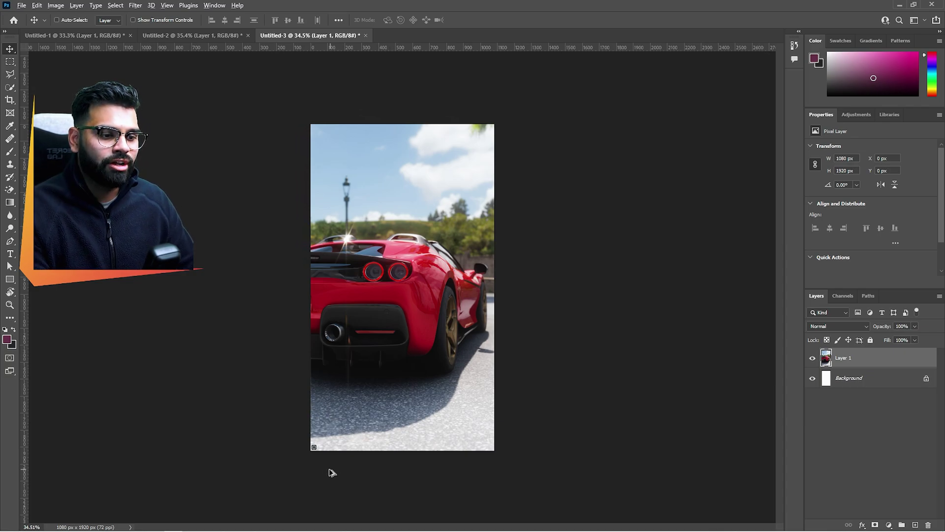
- Zoom into the portrait 1080×1920 shot of the Ferrari's rear in Untitled-3
{"action": "scroll", "coordinate": [306, 475], "scroll_direction": "up", "scroll_amount": 3}
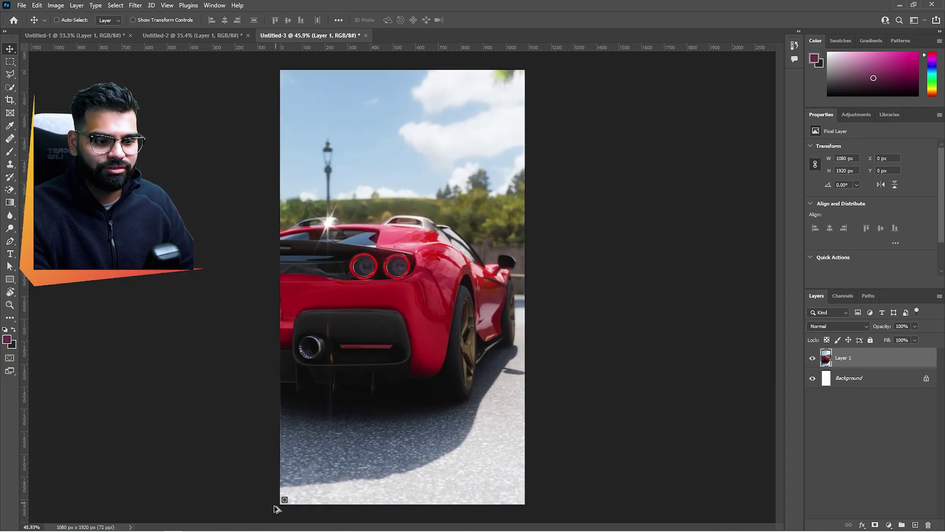
{"action": "scroll", "coordinate": [374, 230], "scroll_direction": "up", "scroll_amount": 5}
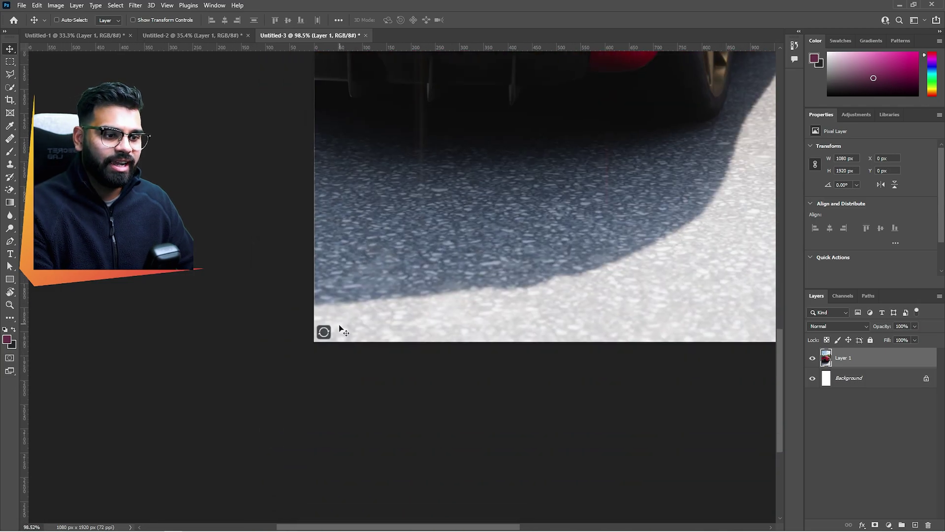
- Remove the bottom-left circular icon with Content-Aware Fill output to a new layer
{"action": "key", "text": "alt+z"}
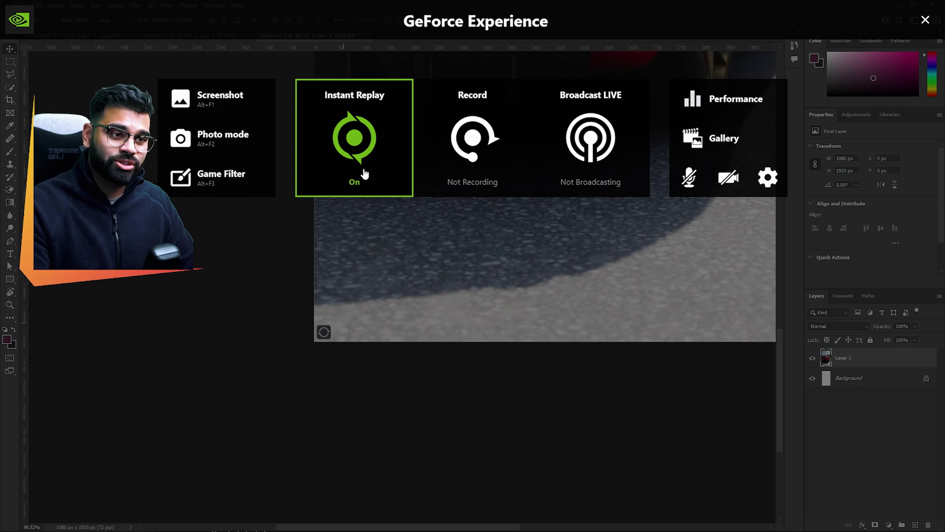
{"action": "key", "text": "alt+z"}
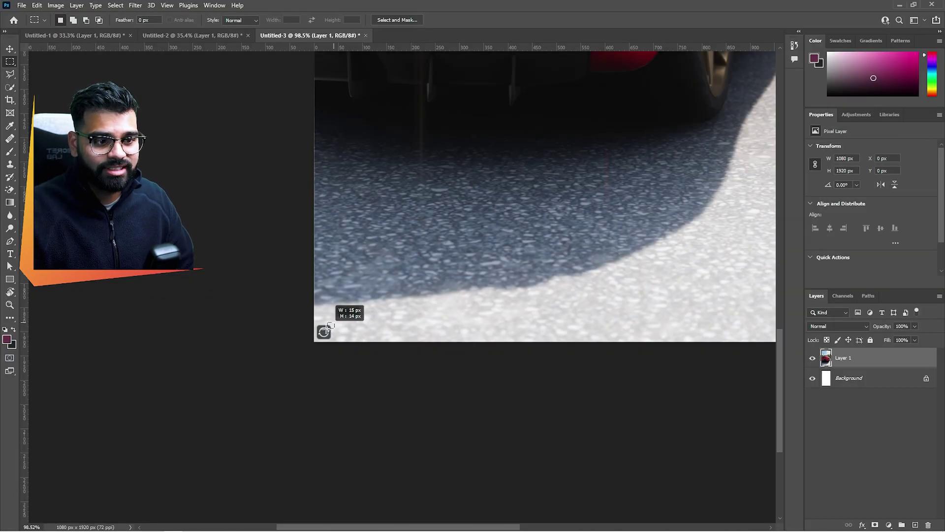
{"action": "left_click_drag", "start_coordinate": [334, 323], "coordinate": [316, 340]}
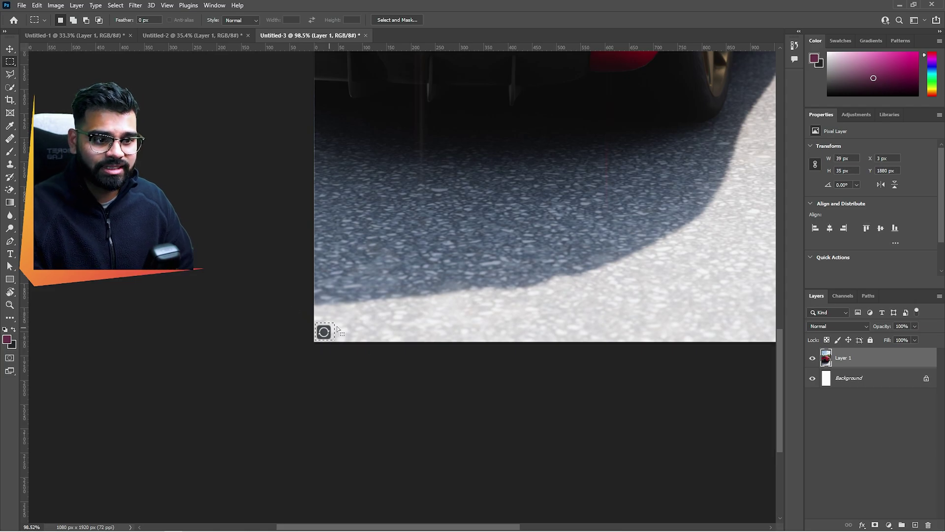
{"action": "left_click", "coordinate": [37, 6]}
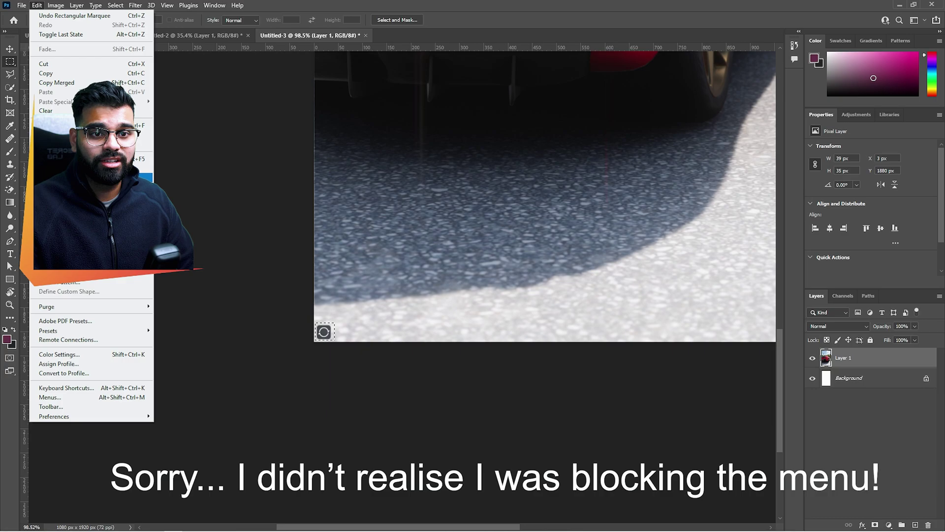
{"action": "left_click", "coordinate": [98, 177]}
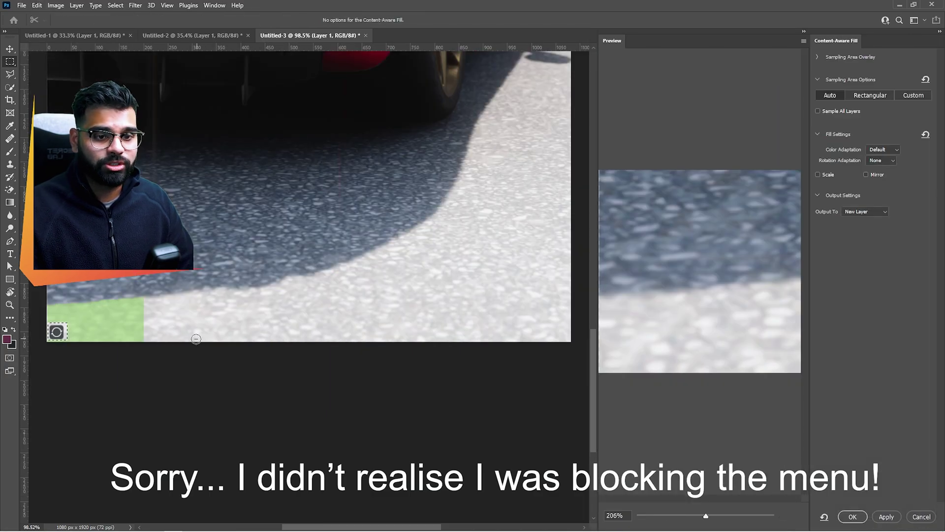
{"action": "left_click", "coordinate": [852, 516]}
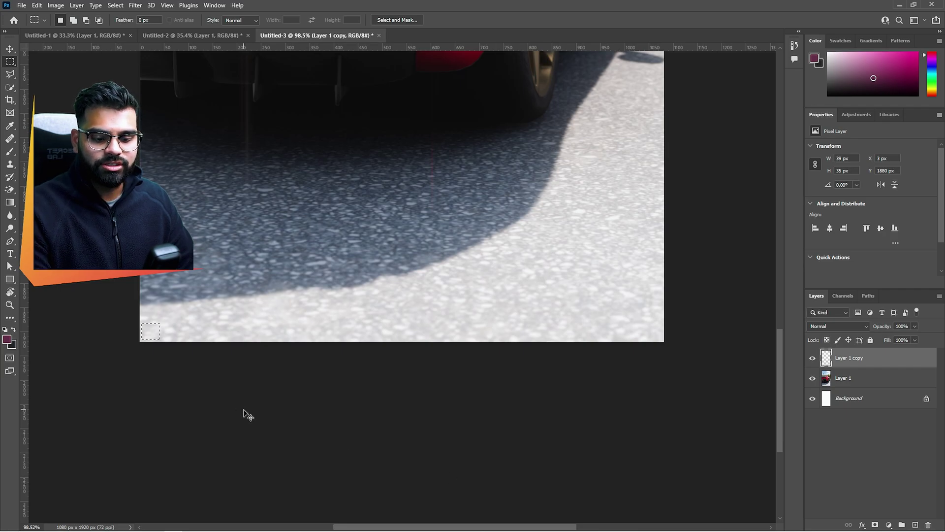
- Deselect, then clone road texture over the lower-right corner icon in Untitled-1
{"action": "key", "text": "ctrl+d"}
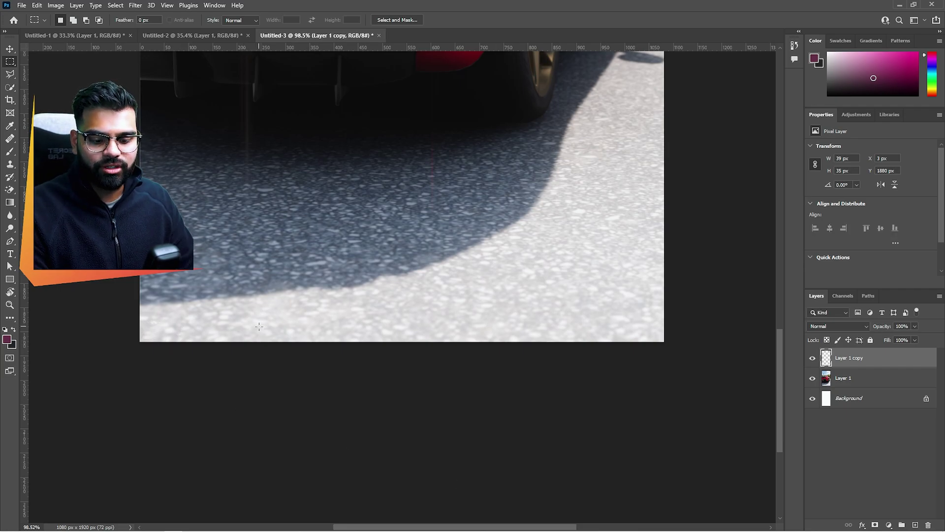
{"action": "scroll", "coordinate": [259, 340], "scroll_direction": "down", "scroll_amount": 3}
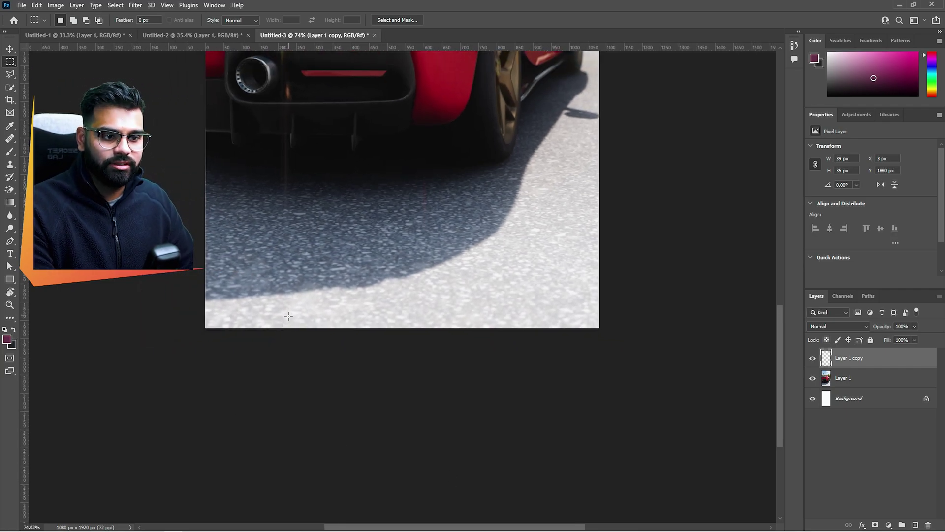
{"action": "scroll", "coordinate": [277, 344], "scroll_direction": "down", "scroll_amount": 2}
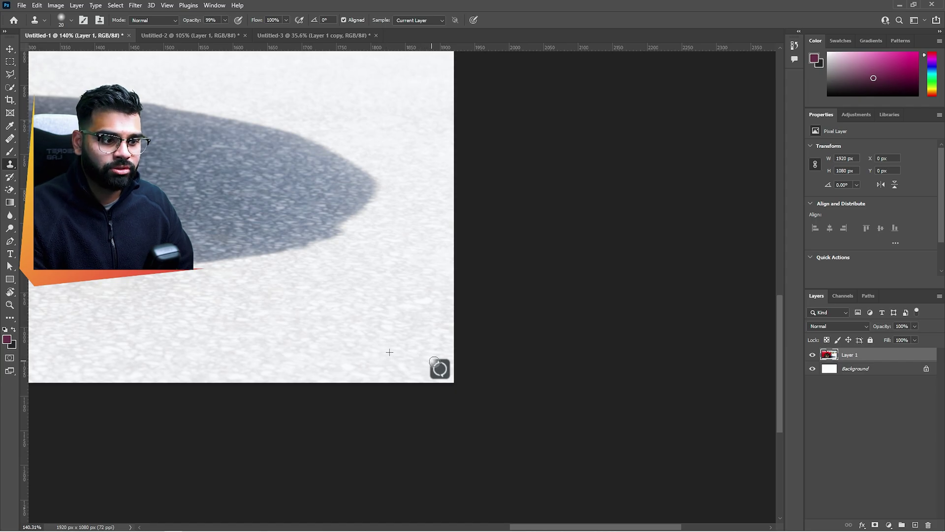
{"action": "mouse_move", "coordinate": [438, 364]}
{"action": "left_mouse_down"}
{"action": "mouse_move", "coordinate": [445, 369]}
{"action": "mouse_move", "coordinate": [431, 371]}
{"action": "left_mouse_up"}
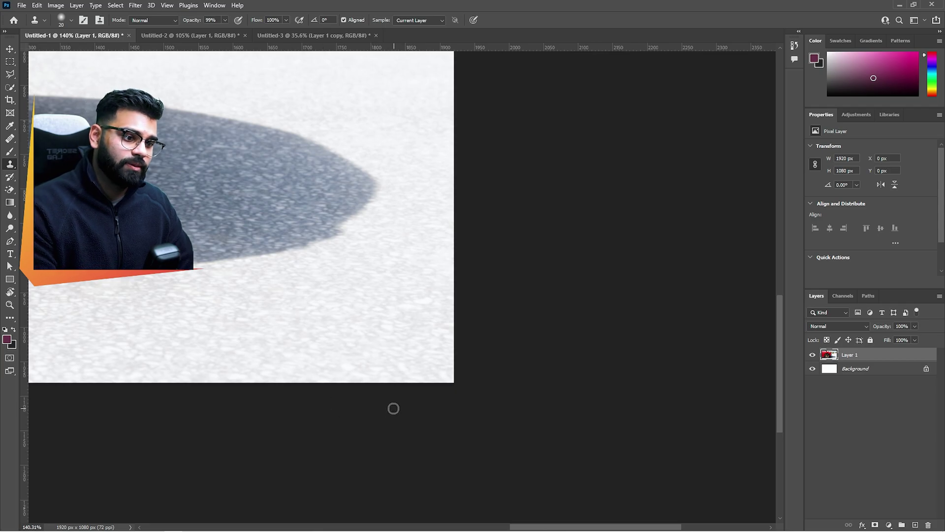
- Switch to the Move tool and fit the whole image in view
{"action": "key", "text": "v"}
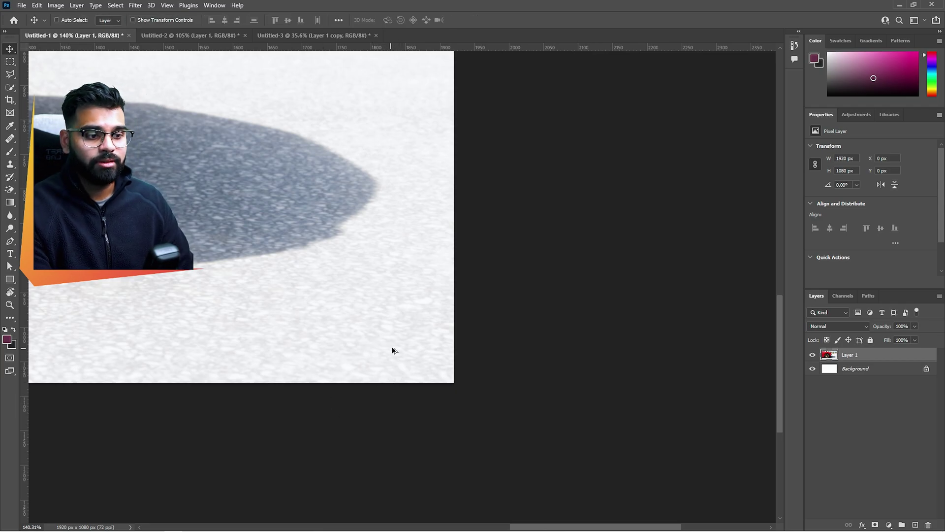
{"action": "key", "text": "ctrl+0"}
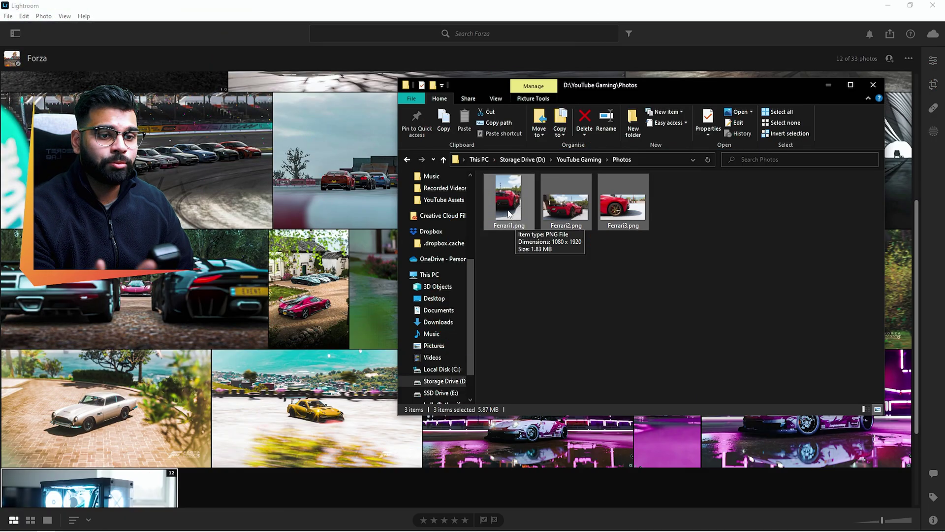
- Import the three Ferrari PNGs into the Forza album, bringing it to 36 photos
{"action": "left_click_drag", "start_coordinate": [511, 217], "coordinate": [329, 233]}
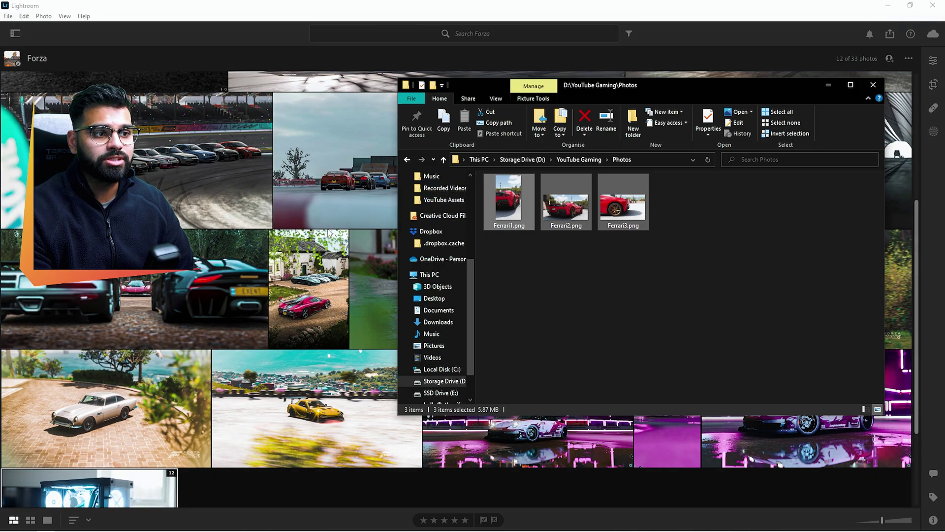
{"action": "left_click", "coordinate": [907, 23]}
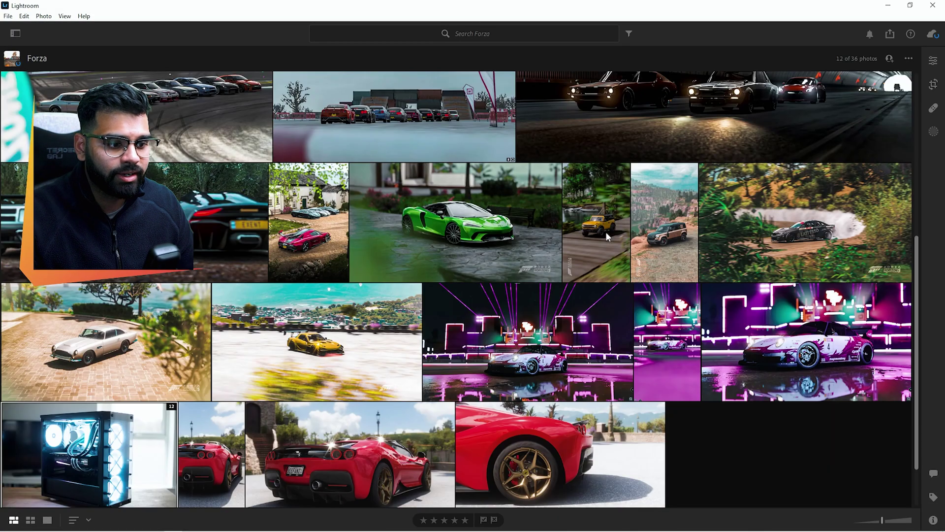
{"action": "scroll", "coordinate": [605, 237], "scroll_direction": "down", "scroll_amount": 2}
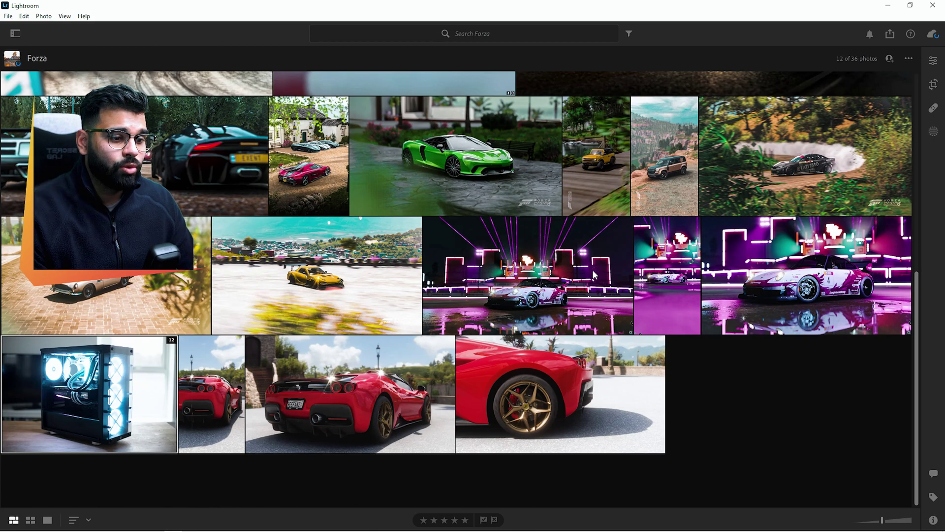
- Open the rear-view Ferrari photo for editing and cool its Temp to −9
{"action": "left_click", "coordinate": [236, 403]}
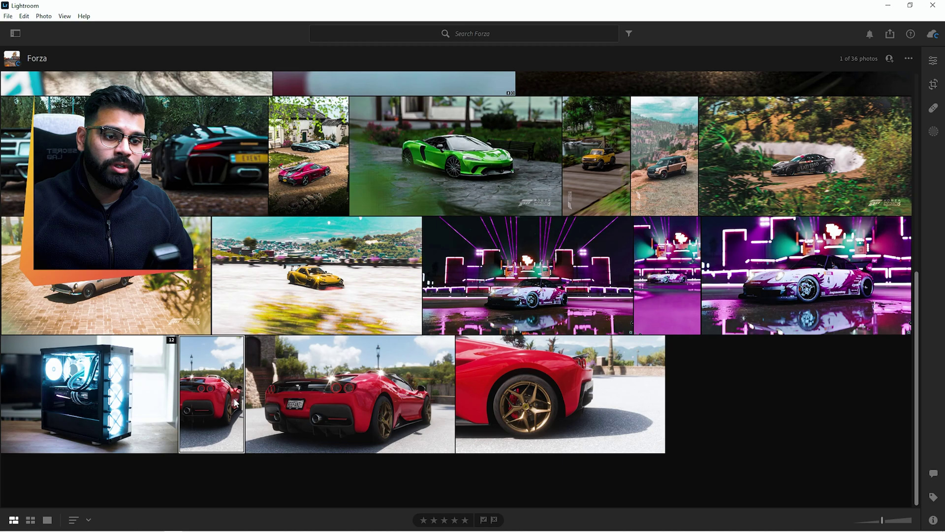
{"action": "double_click", "coordinate": [235, 402]}
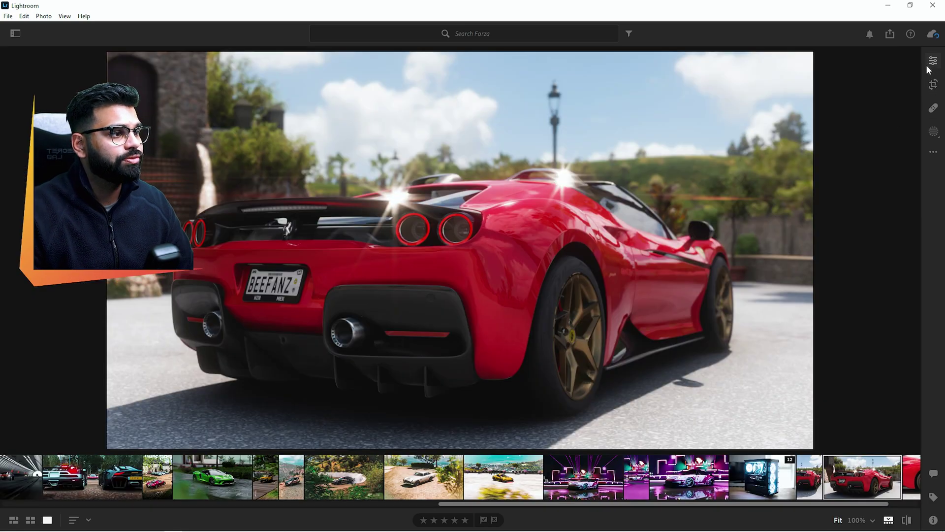
{"action": "left_click", "coordinate": [926, 64]}
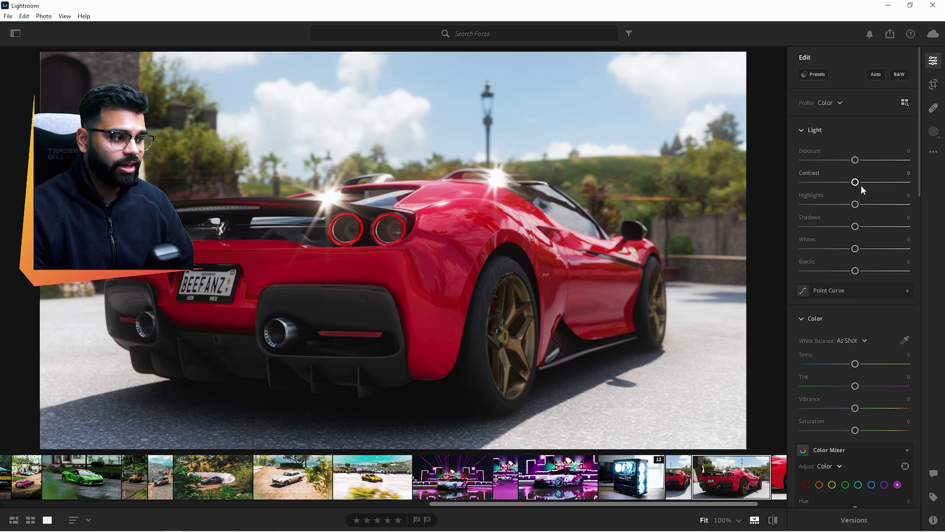
{"action": "left_click_drag", "start_coordinate": [856, 363], "coordinate": [855, 366]}
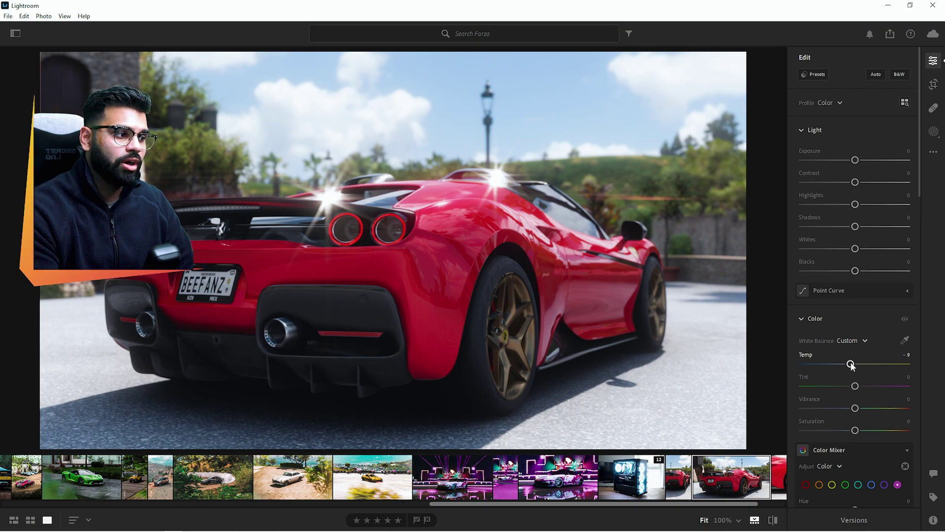
- In Color Mixer, shift the red Hue, raise red Saturation and set red Luminance to +19
{"action": "scroll", "coordinate": [855, 367], "scroll_direction": "down", "scroll_amount": 4}
{"action": "left_click_drag", "start_coordinate": [854, 224], "coordinate": [857, 224]}
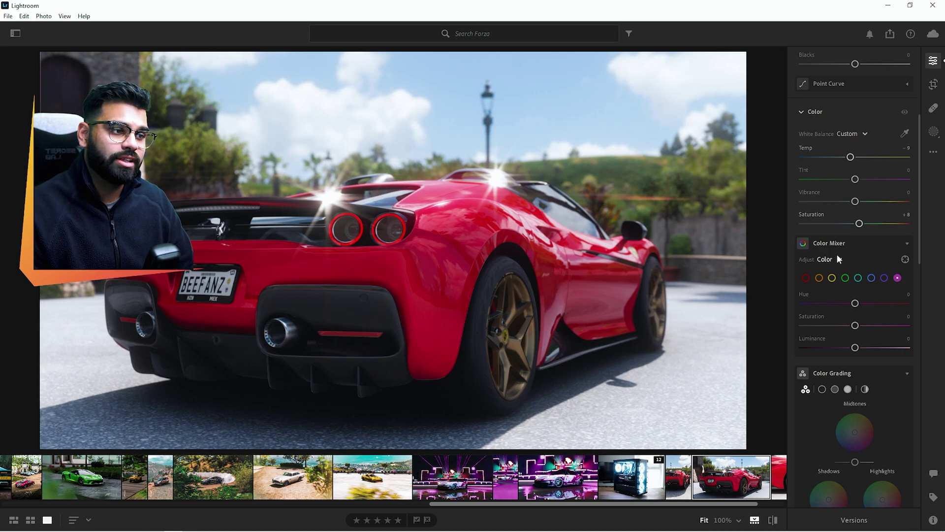
{"action": "left_click", "coordinate": [807, 279]}
{"action": "left_click_drag", "start_coordinate": [855, 306], "coordinate": [786, 304]}
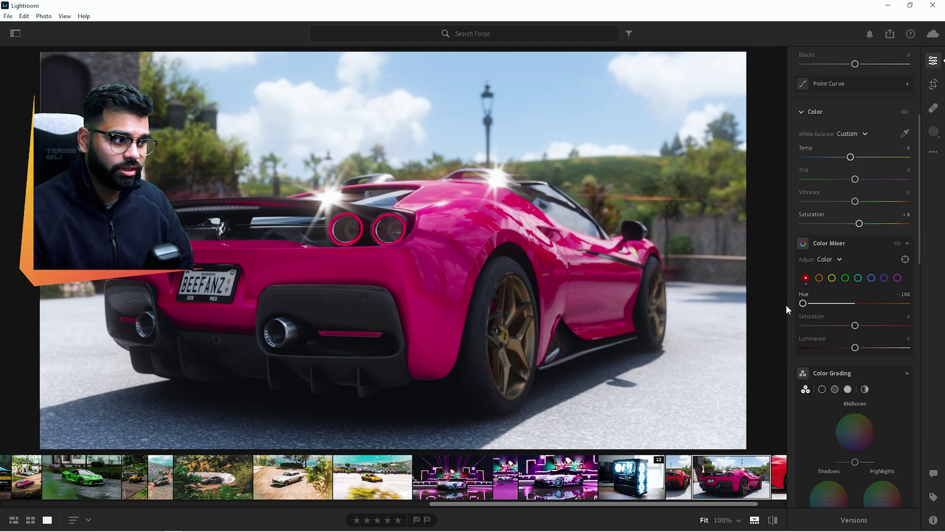
{"action": "left_click_drag", "start_coordinate": [857, 326], "coordinate": [904, 326]}
{"action": "mouse_move", "coordinate": [857, 349]}
{"action": "left_mouse_down"}
{"action": "mouse_move", "coordinate": [867, 346]}
{"action": "mouse_move", "coordinate": [834, 353]}
{"action": "mouse_move", "coordinate": [881, 346]}
{"action": "mouse_move", "coordinate": [837, 351]}
{"action": "mouse_move", "coordinate": [864, 350]}
{"action": "mouse_move", "coordinate": [846, 350]}
{"action": "left_mouse_up"}
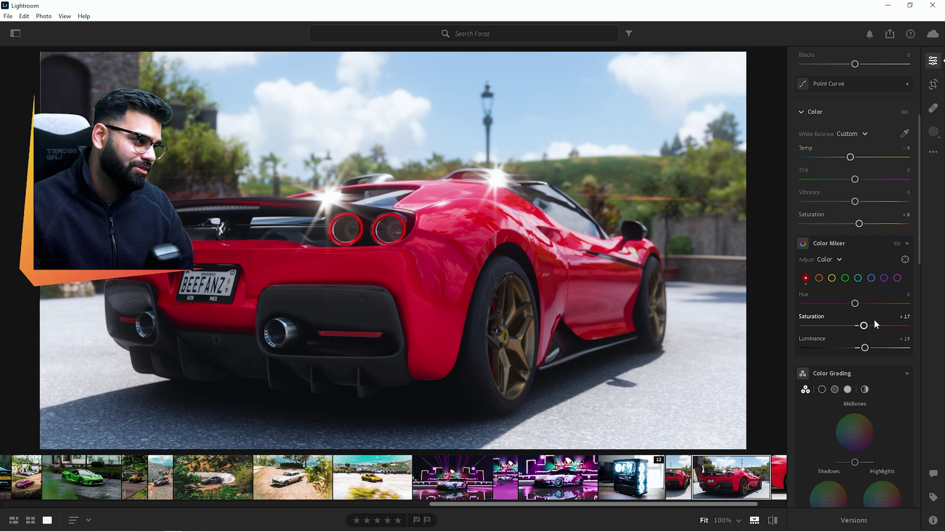
- Push the reds to Saturation +100 and Hue −100, checking the taillight at 100% zoom
{"action": "left_click_drag", "start_coordinate": [864, 325], "coordinate": [907, 325]}
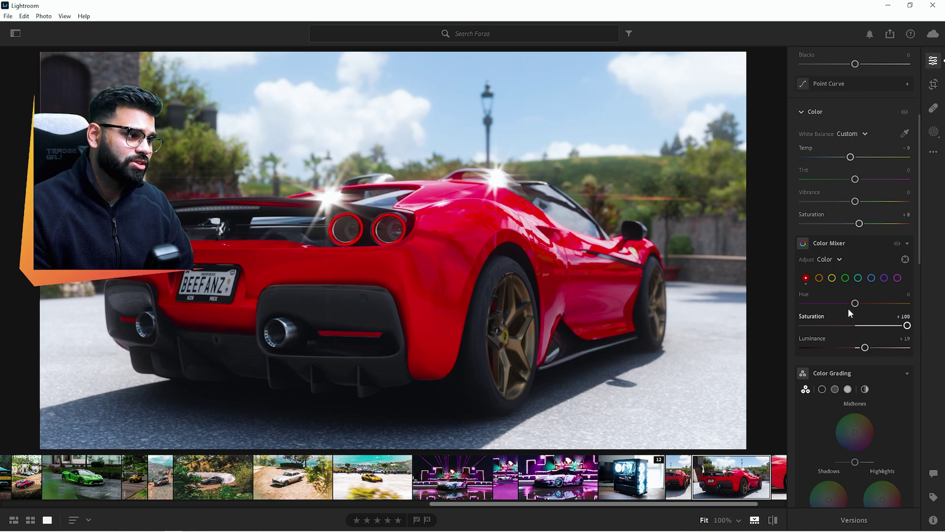
{"action": "left_click_drag", "start_coordinate": [856, 303], "coordinate": [802, 304]}
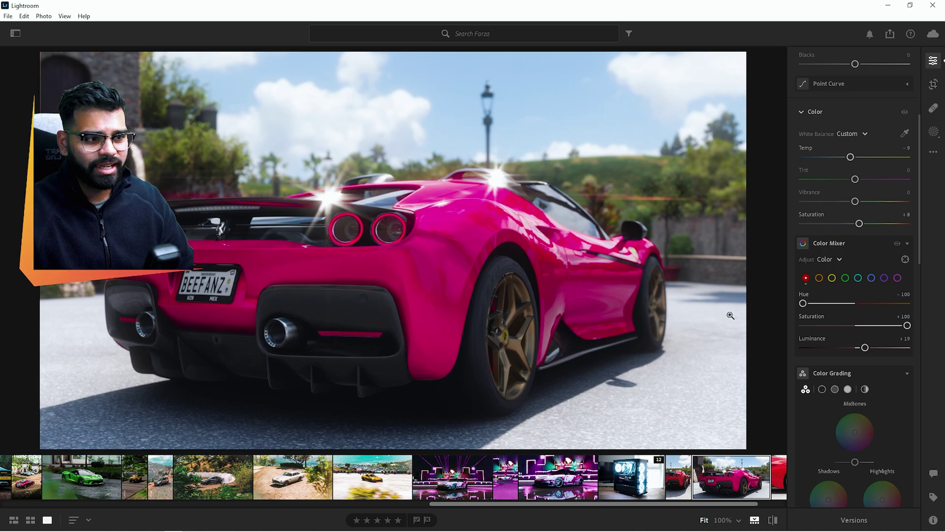
{"action": "left_click", "coordinate": [402, 235]}
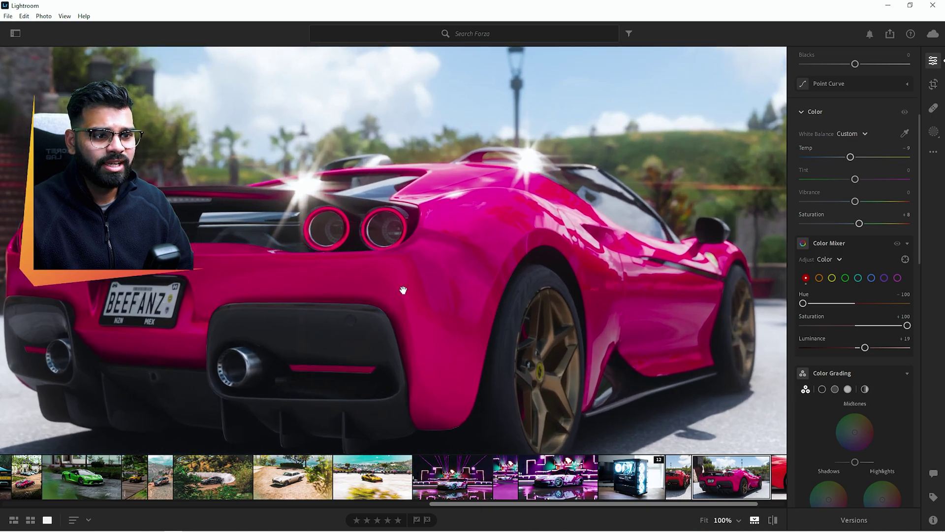
{"action": "left_click", "coordinate": [403, 291]}
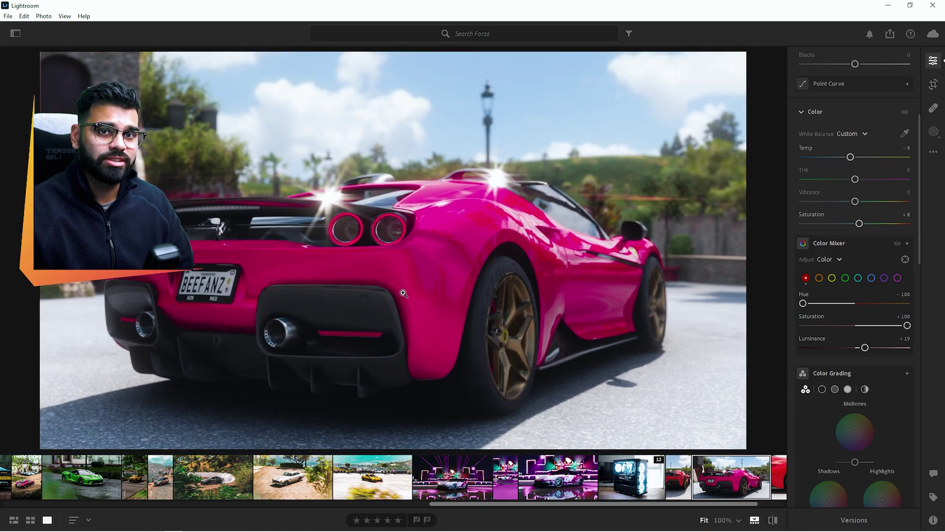
- Reset the red Color Mixer and boost the car's red saturation with the targeted adjustment tool
{"action": "left_click", "coordinate": [905, 259]}
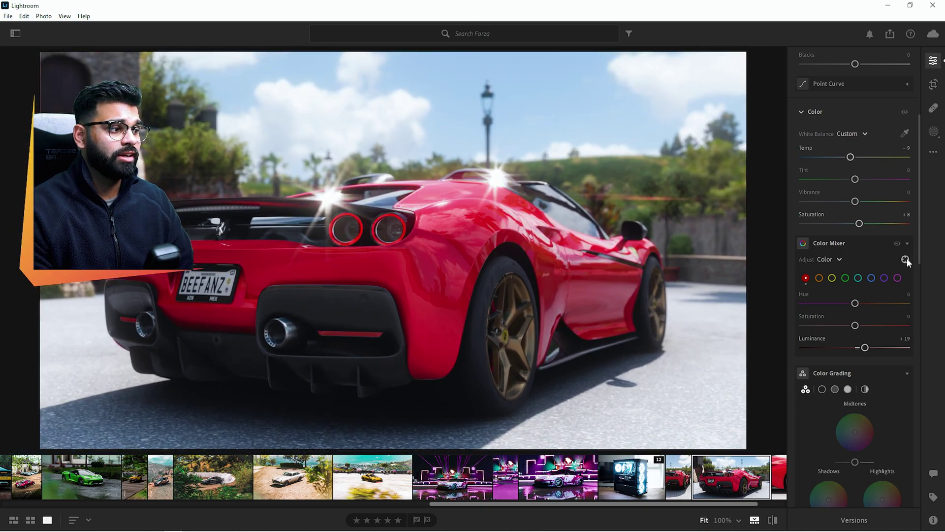
{"action": "left_click", "coordinate": [906, 259]}
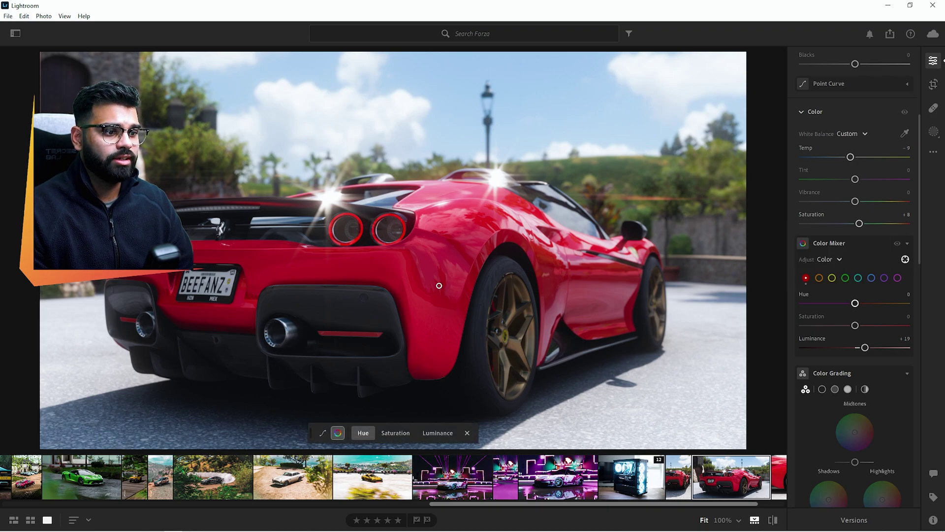
{"action": "left_click_drag", "start_coordinate": [434, 275], "coordinate": [448, 293]}
{"action": "left_click", "coordinate": [403, 434]}
- Darken the sky's blues to Luminance −22 using the targeted luminance adjustment
{"action": "left_click", "coordinate": [438, 433]}
{"action": "left_click_drag", "start_coordinate": [507, 270], "coordinate": [495, 270]}
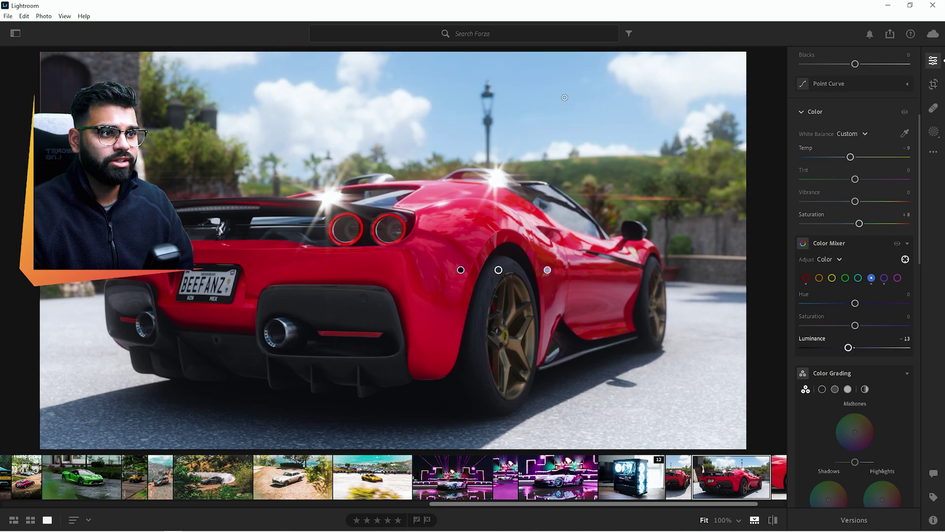
{"action": "left_click_drag", "start_coordinate": [541, 94], "coordinate": [574, 99]}
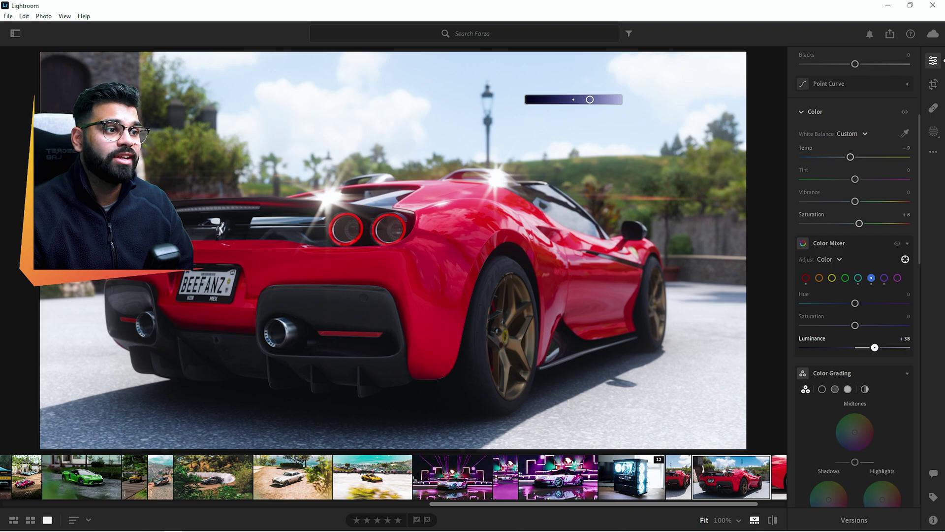
{"action": "left_click_drag", "start_coordinate": [590, 100], "coordinate": [564, 100]}
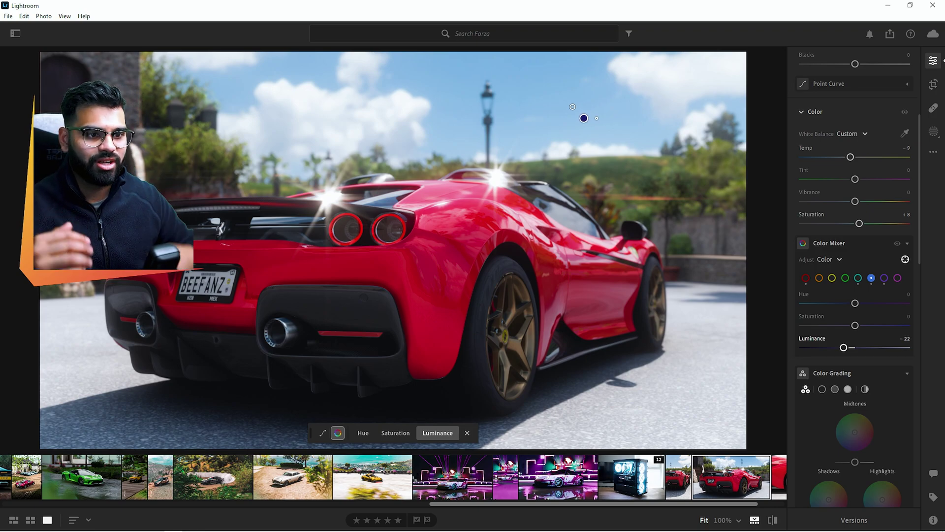
- Set the greens to Hue −54, Saturation −62 and Luminance +18
{"action": "left_click", "coordinate": [845, 278]}
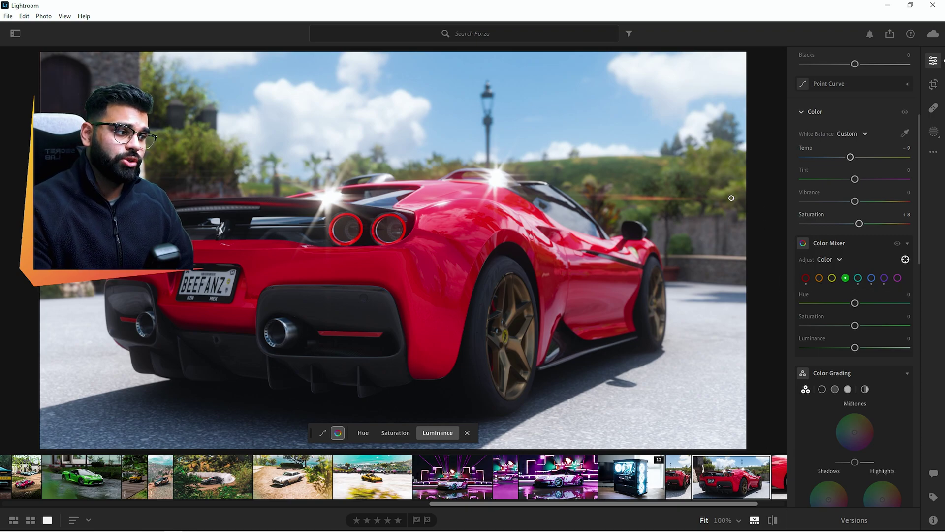
{"action": "mouse_move", "coordinate": [853, 303]}
{"action": "left_mouse_down"}
{"action": "mouse_move", "coordinate": [804, 298]}
{"action": "mouse_move", "coordinate": [897, 287]}
{"action": "mouse_move", "coordinate": [862, 288]}
{"action": "left_mouse_up"}
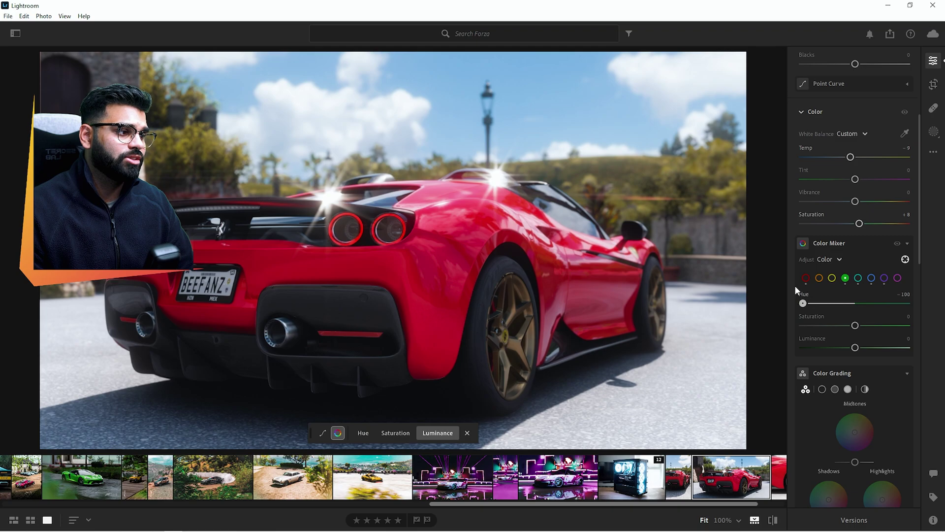
{"action": "left_click_drag", "start_coordinate": [855, 326], "coordinate": [714, 336]}
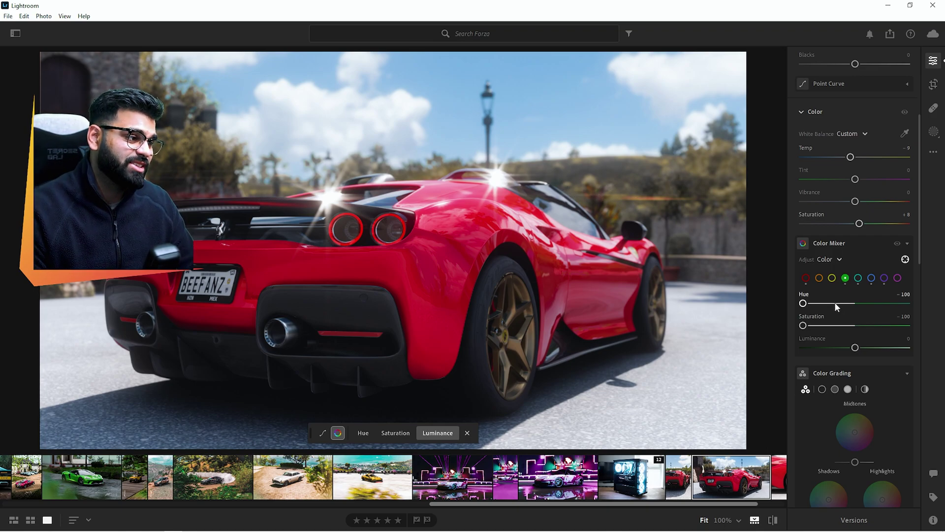
{"action": "left_click_drag", "start_coordinate": [824, 304], "coordinate": [828, 306]}
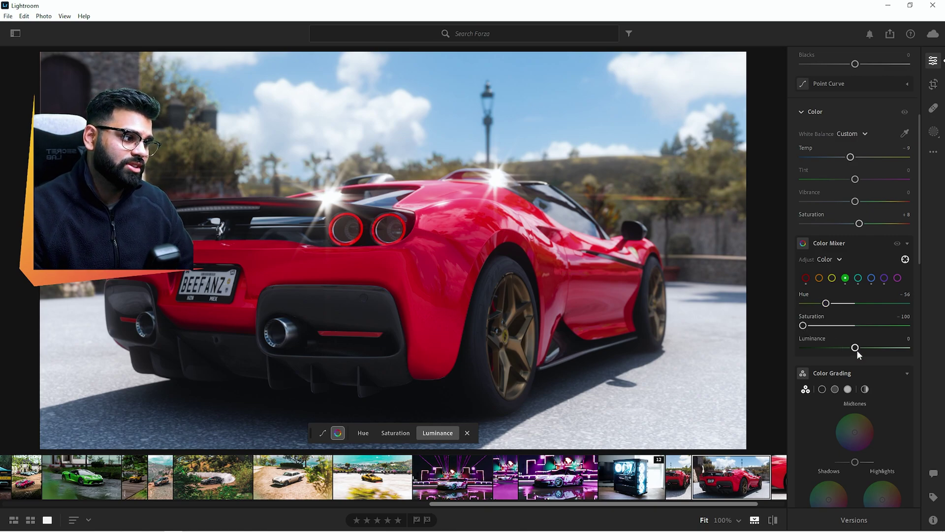
{"action": "mouse_move", "coordinate": [855, 347]}
{"action": "left_mouse_down"}
{"action": "mouse_move", "coordinate": [828, 349]}
{"action": "mouse_move", "coordinate": [894, 348]}
{"action": "mouse_move", "coordinate": [819, 349]}
{"action": "mouse_move", "coordinate": [878, 348]}
{"action": "mouse_move", "coordinate": [864, 349]}
{"action": "left_mouse_up"}
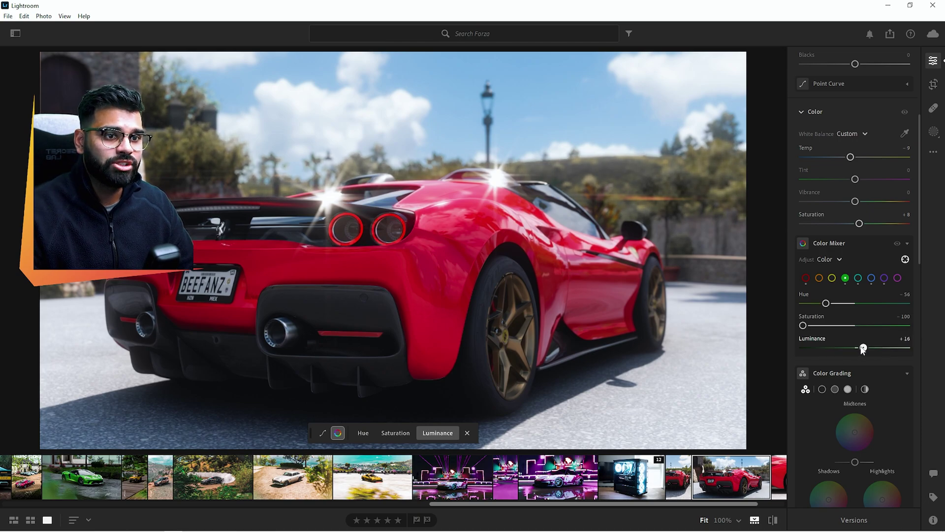
{"action": "left_click_drag", "start_coordinate": [803, 325], "coordinate": [827, 333]}
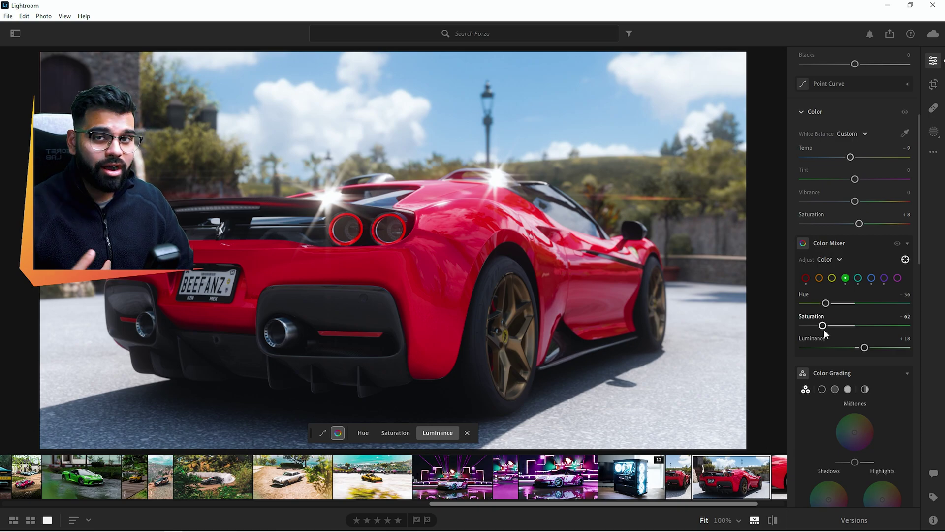
- Tweak the blue Hue, then set the reds to Hue +10 and Saturation +32
{"action": "left_click", "coordinate": [871, 278]}
{"action": "left_click_drag", "start_coordinate": [856, 304], "coordinate": [861, 326]}
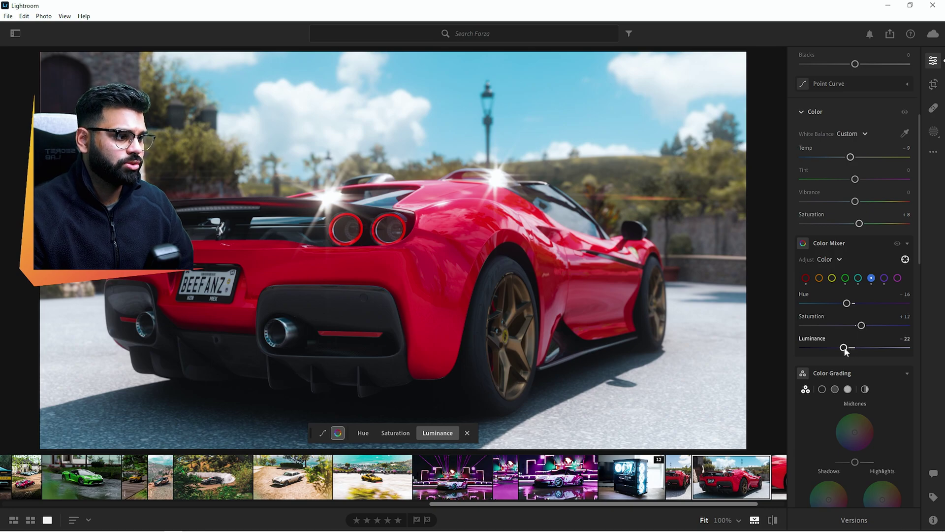
{"action": "left_click", "coordinate": [808, 278]}
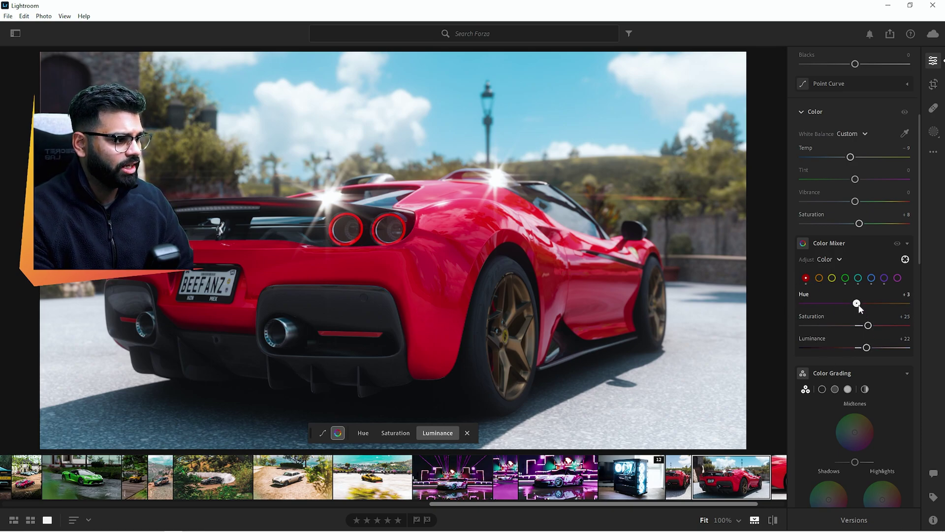
{"action": "left_click_drag", "start_coordinate": [858, 303], "coordinate": [872, 326]}
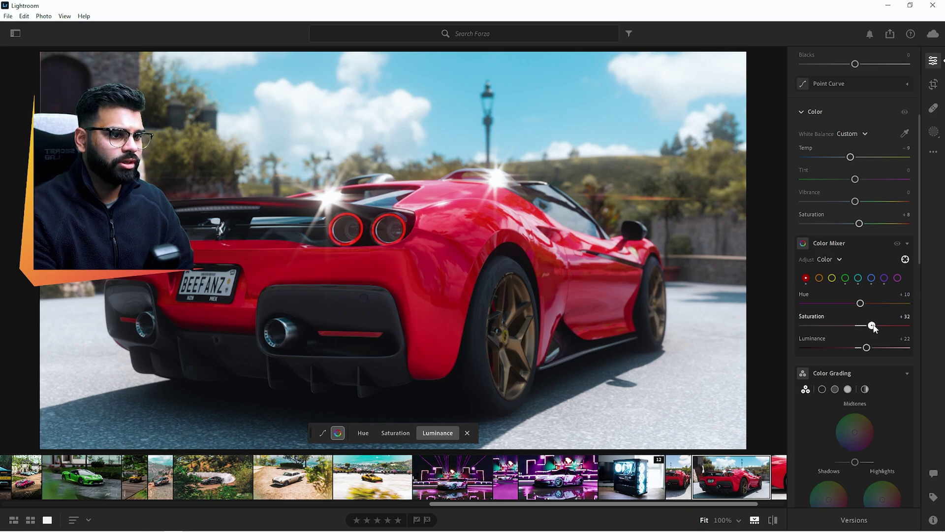
{"action": "scroll", "coordinate": [858, 268], "scroll_direction": "down", "scroll_amount": 5}
{"action": "scroll", "coordinate": [858, 266], "scroll_direction": "down", "scroll_amount": 3}
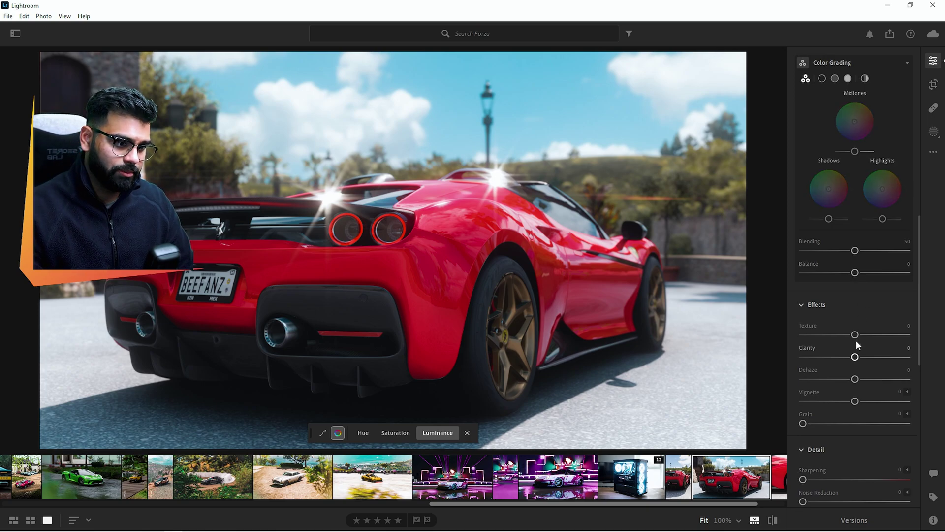
- Set overall Clarity to +10 and create a Select Subject mask on the car
{"action": "left_click_drag", "start_coordinate": [855, 357], "coordinate": [862, 361]}
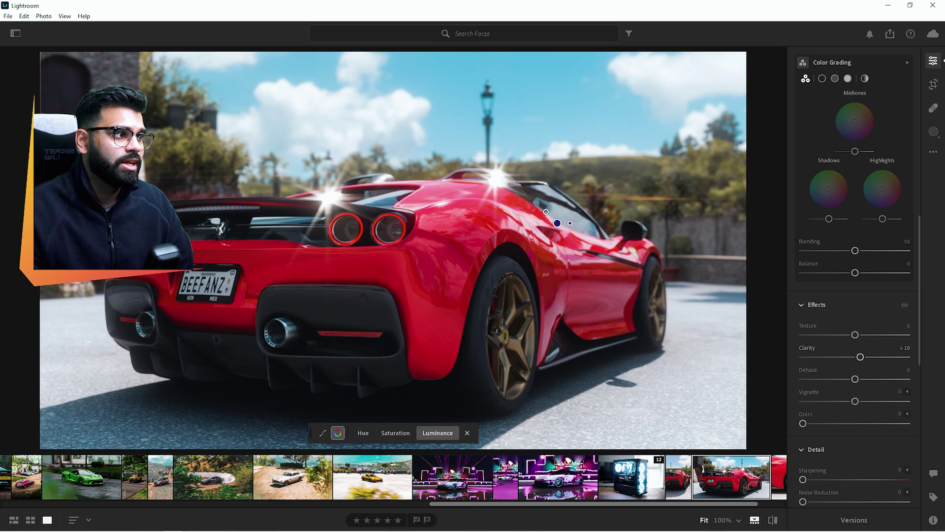
{"action": "left_click", "coordinate": [934, 131]}
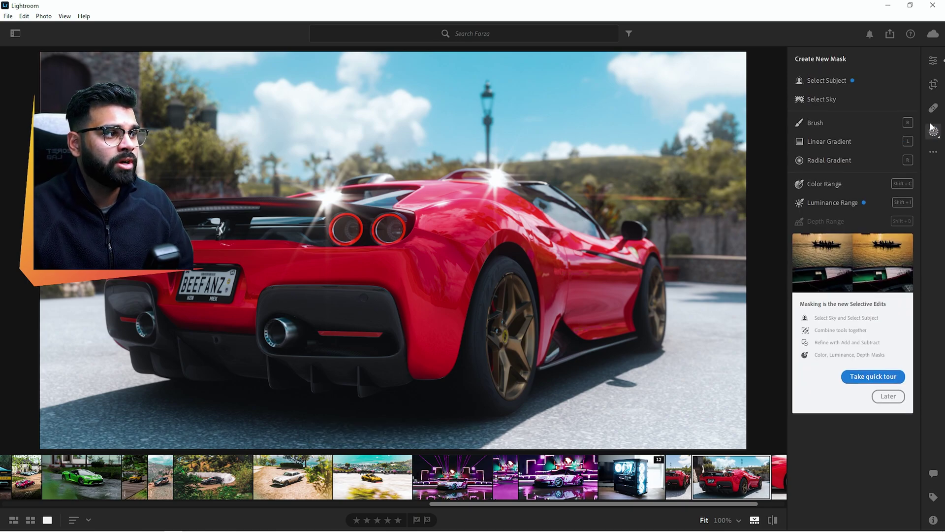
{"action": "left_click", "coordinate": [834, 79]}
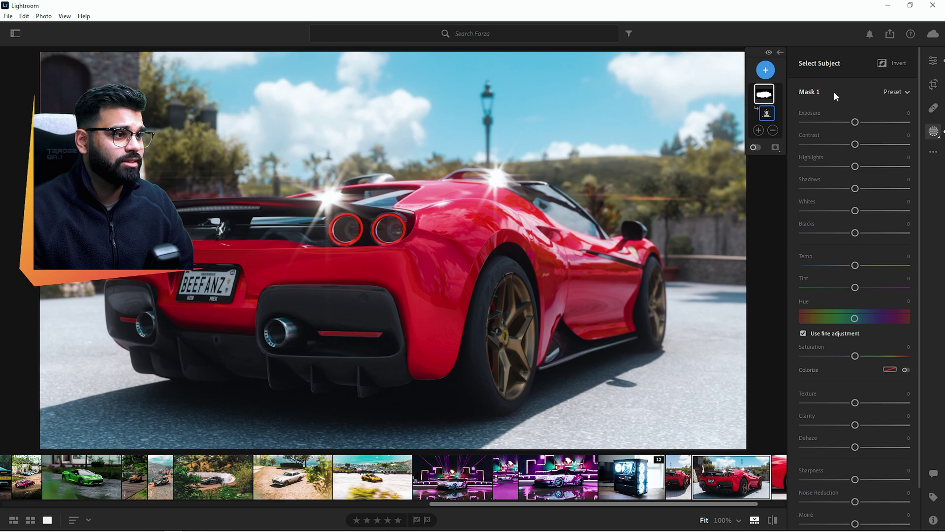
- Raise the car mask's Clarity to +25 and compare before and after views
{"action": "mouse_move", "coordinate": [768, 96]}
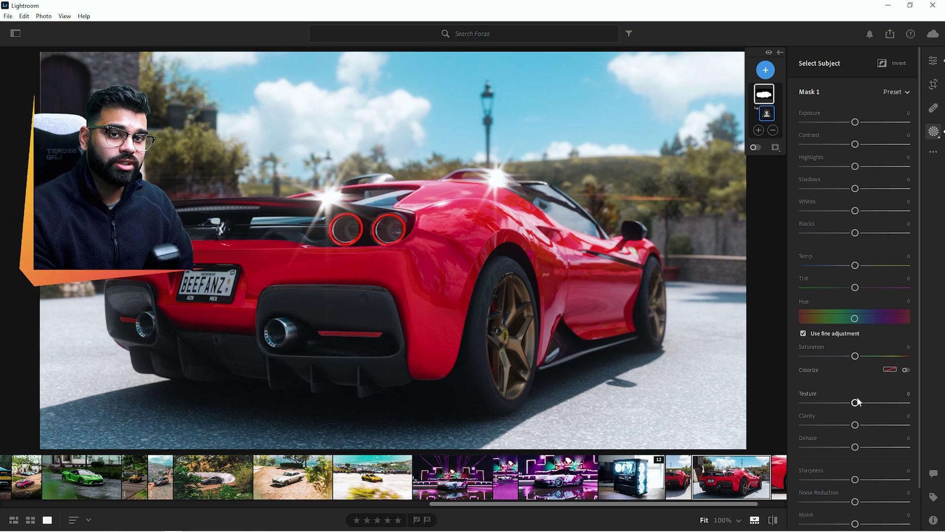
{"action": "key", "text": "o"}
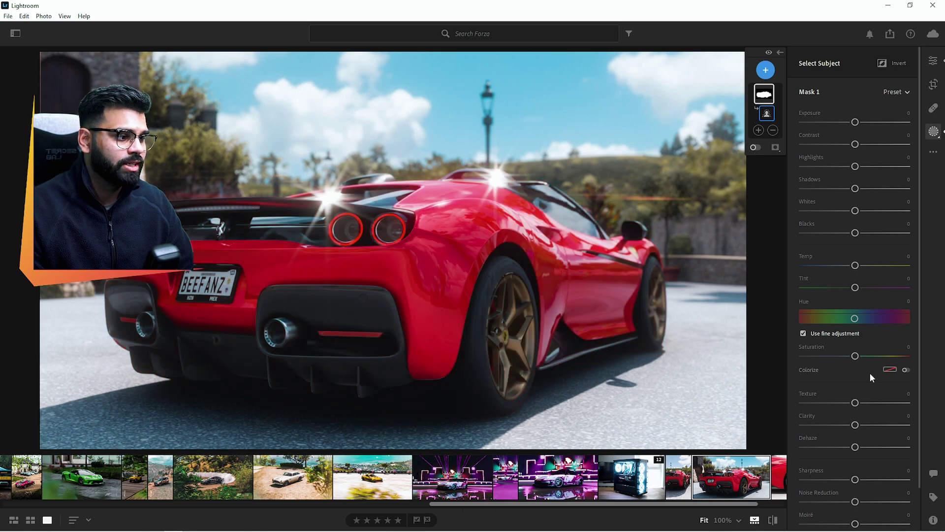
{"action": "left_click_drag", "start_coordinate": [859, 425], "coordinate": [869, 426]}
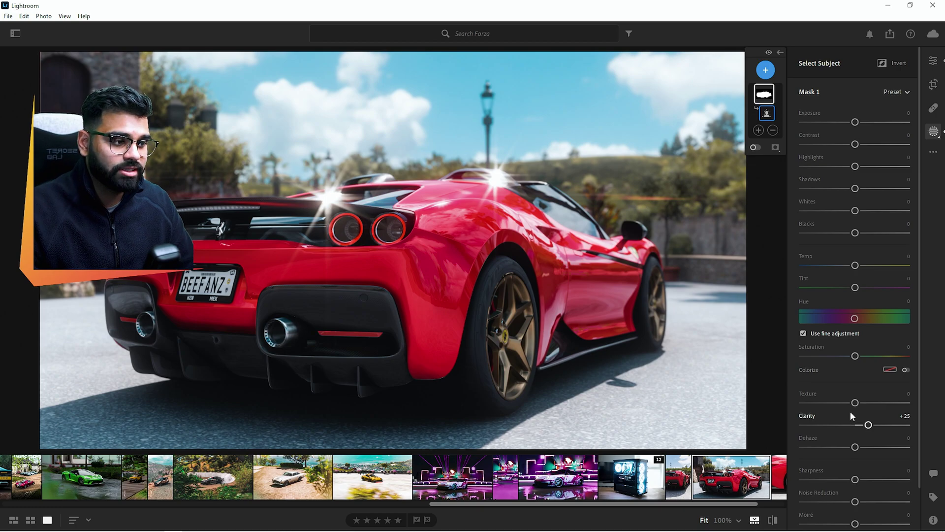
{"action": "left_click", "coordinate": [774, 520]}
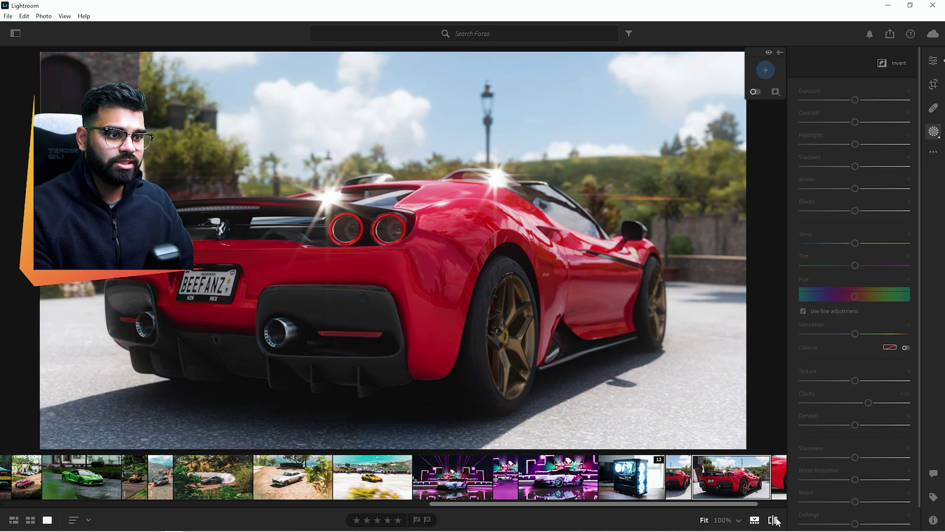
{"action": "left_click", "coordinate": [774, 520]}
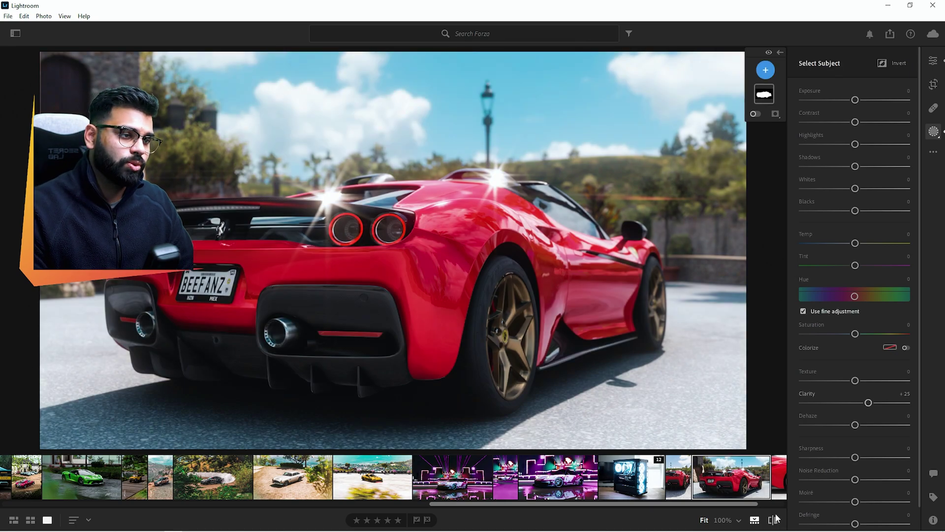
- On the car's Mask 1, lift Shadows to +18 and raise Contrast to +30
{"action": "left_click", "coordinate": [769, 98]}
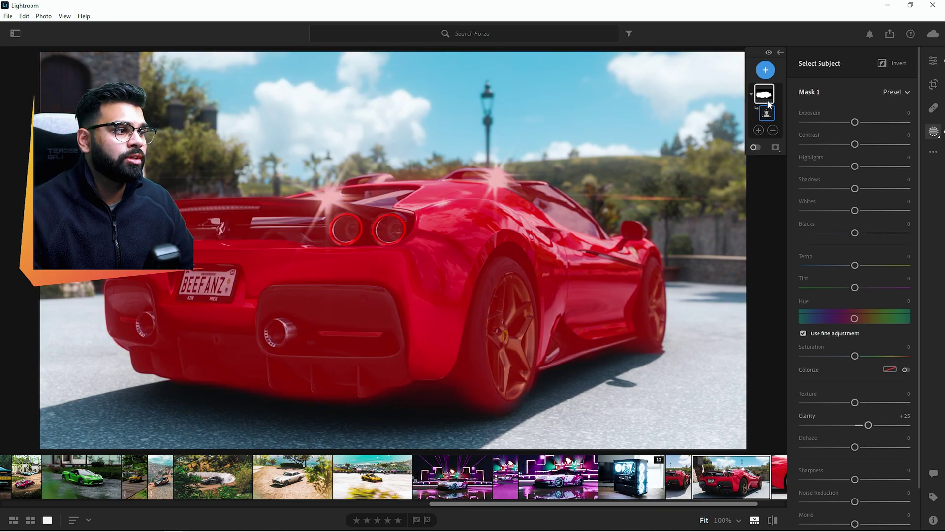
{"action": "left_click_drag", "start_coordinate": [856, 188], "coordinate": [907, 189]}
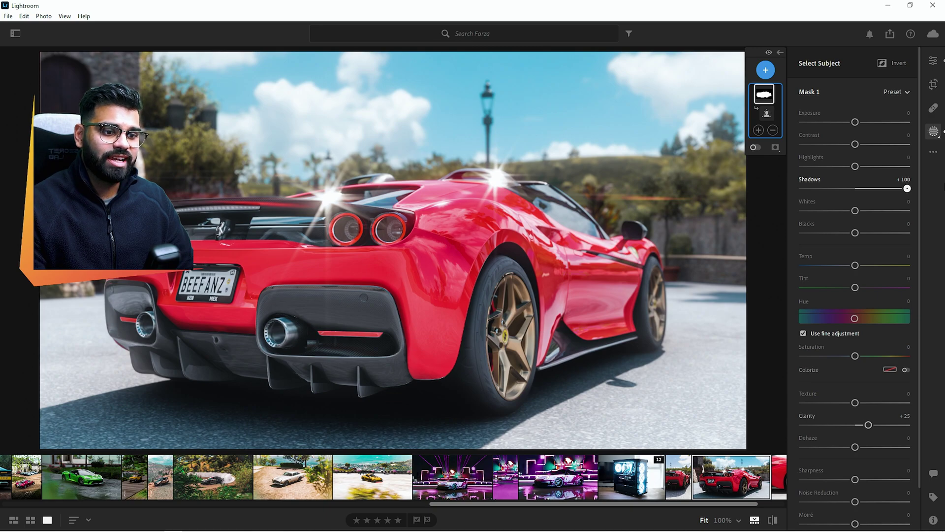
{"action": "left_click_drag", "start_coordinate": [907, 188], "coordinate": [862, 209]}
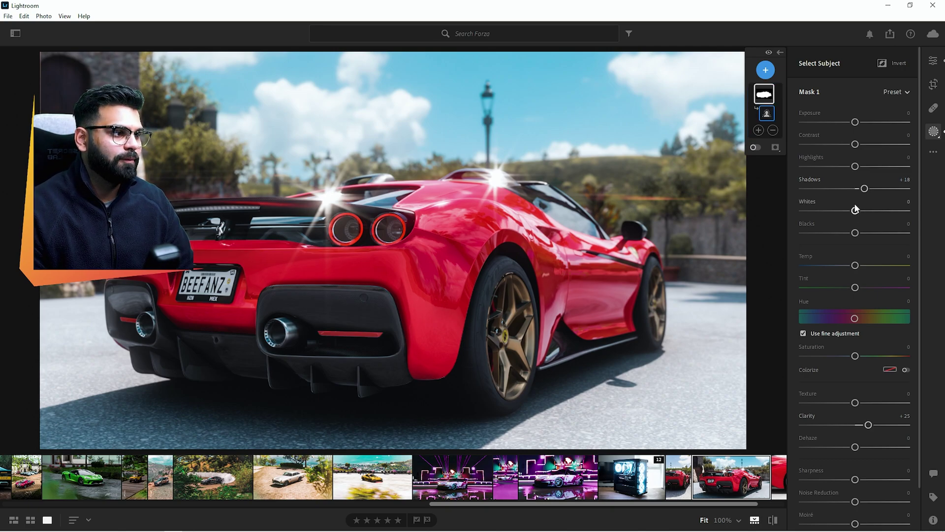
{"action": "left_click_drag", "start_coordinate": [855, 144], "coordinate": [872, 145]}
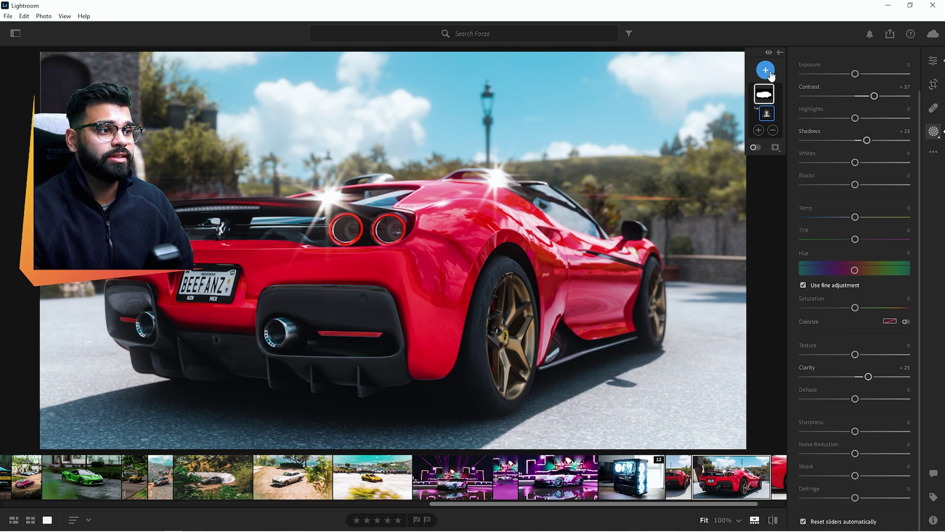
- Add a Select Sky mask, then set its Temp to +21 and Texture to -57
{"action": "left_click", "coordinate": [772, 75]}
{"action": "left_click", "coordinate": [811, 122]}
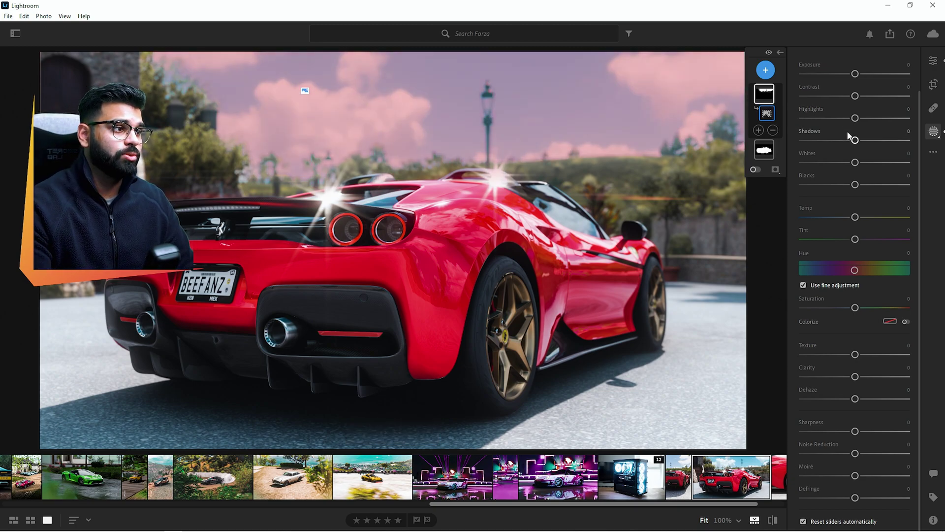
{"action": "mouse_move", "coordinate": [856, 217]}
{"action": "left_mouse_down"}
{"action": "mouse_move", "coordinate": [894, 220]}
{"action": "mouse_move", "coordinate": [840, 227]}
{"action": "mouse_move", "coordinate": [885, 225]}
{"action": "mouse_move", "coordinate": [854, 230]}
{"action": "mouse_move", "coordinate": [866, 229]}
{"action": "left_mouse_up"}
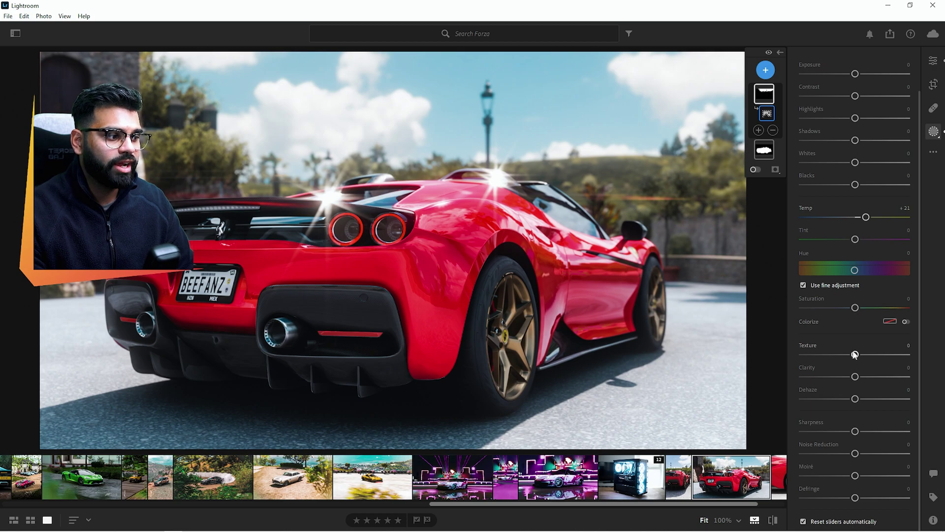
{"action": "left_click_drag", "start_coordinate": [855, 354], "coordinate": [828, 352]}
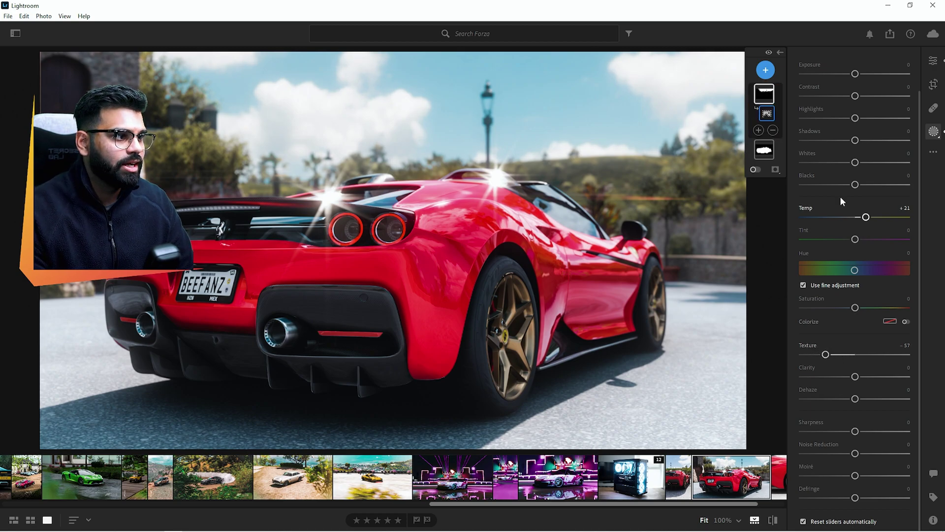
- Add a subject mask, invert it onto the background, and set its Clarity to -29
{"action": "left_click", "coordinate": [766, 70]}
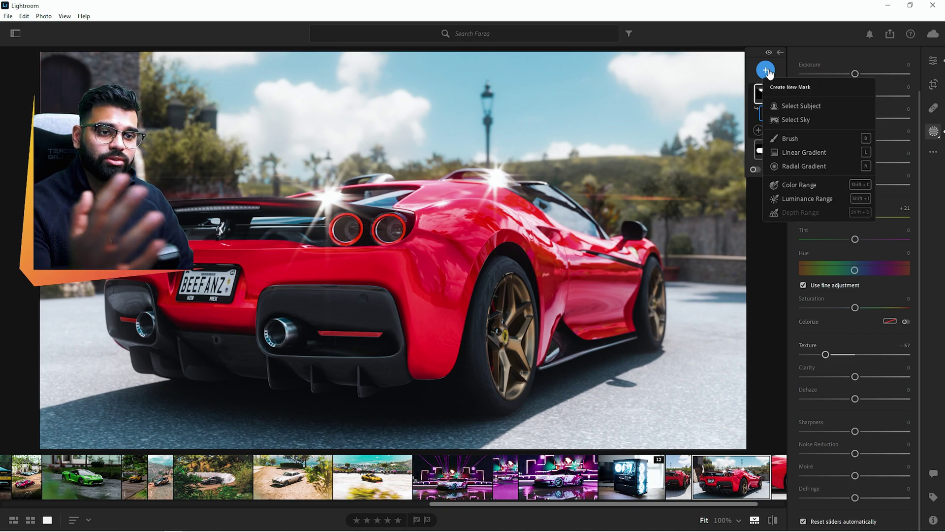
{"action": "left_click", "coordinate": [808, 106]}
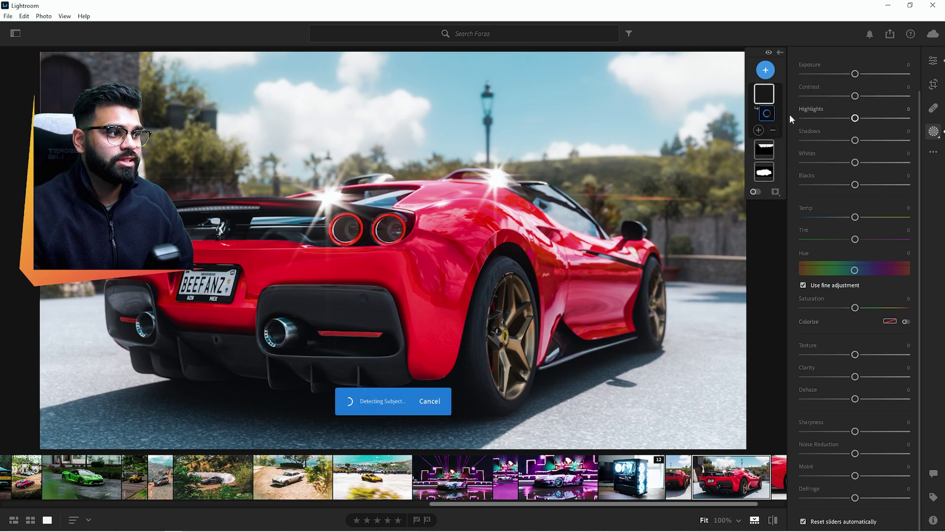
{"action": "right_click", "coordinate": [763, 96]}
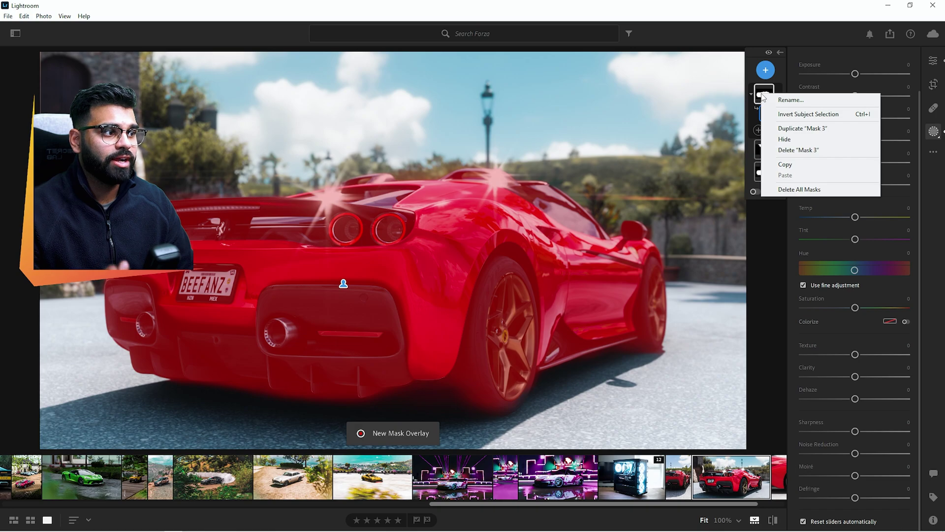
{"action": "left_click", "coordinate": [787, 114]}
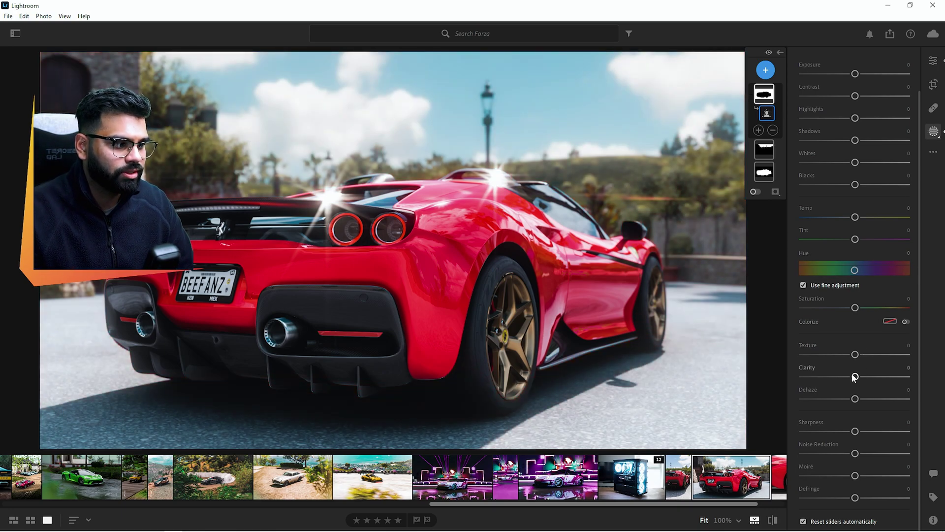
{"action": "left_click_drag", "start_coordinate": [855, 377], "coordinate": [743, 390]}
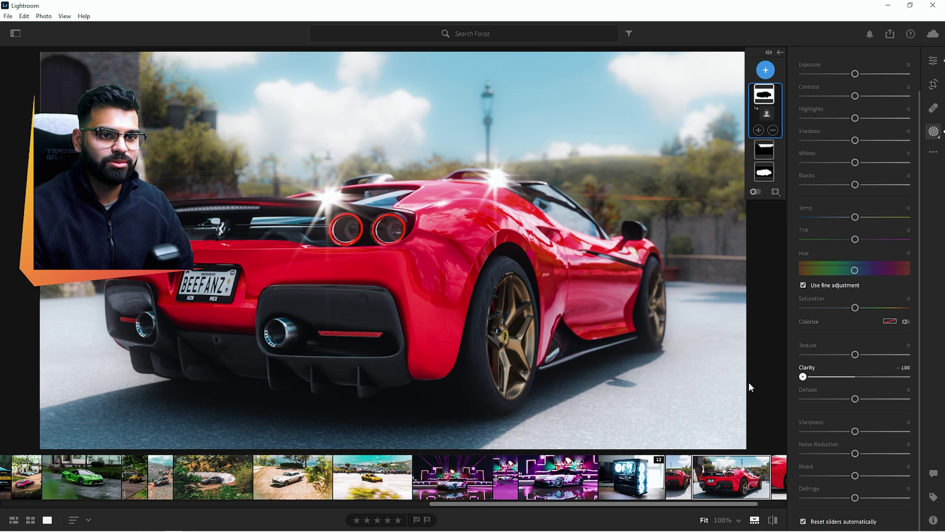
{"action": "left_click_drag", "start_coordinate": [804, 379], "coordinate": [839, 381]}
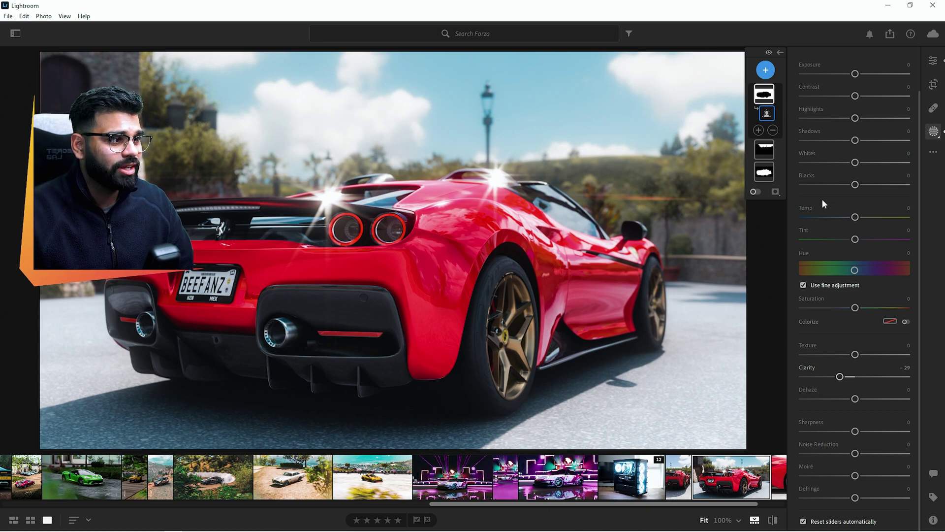
- Raise overall Exposure and Contrast and lower Highlights on the landscape Ferrari photo
{"action": "scroll", "coordinate": [837, 172], "scroll_direction": "up", "scroll_amount": 2}
{"action": "left_click", "coordinate": [933, 60]}
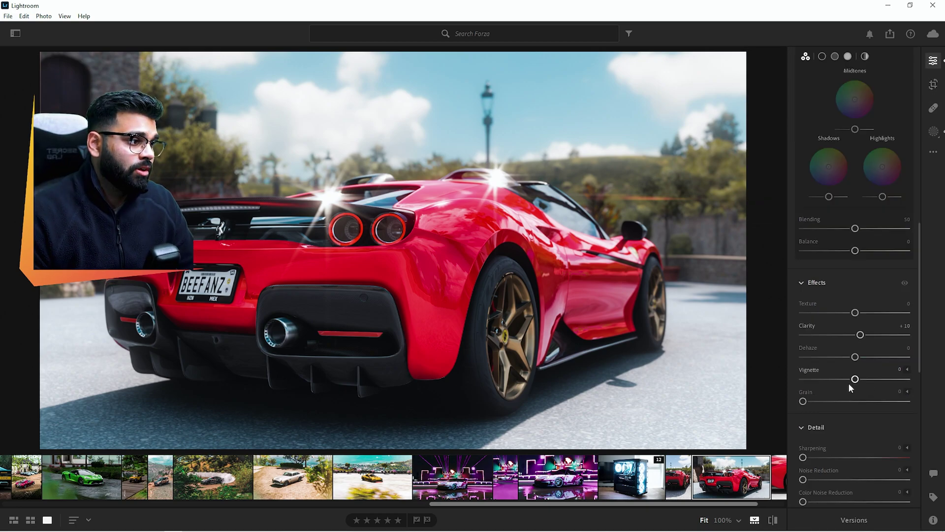
{"action": "scroll", "coordinate": [851, 375], "scroll_direction": "up", "scroll_amount": 4}
{"action": "scroll", "coordinate": [854, 365], "scroll_direction": "up", "scroll_amount": 5}
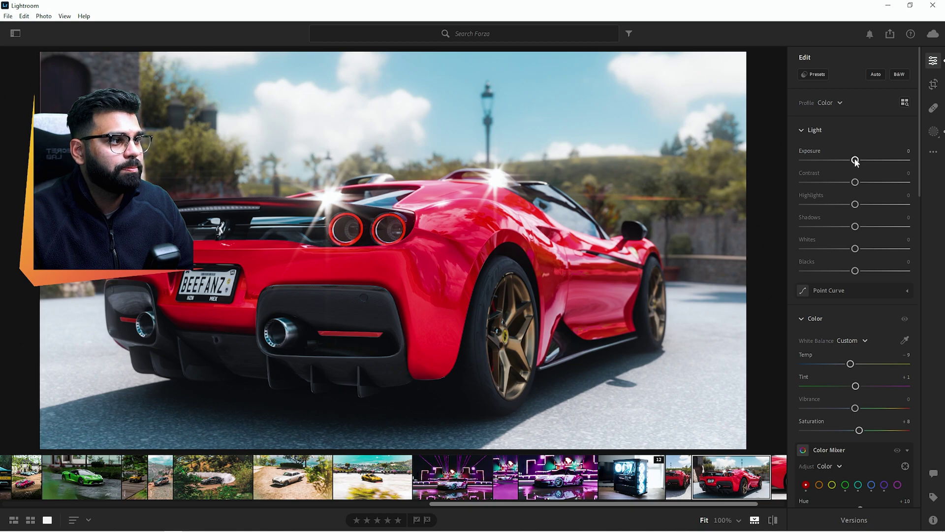
{"action": "left_click_drag", "start_coordinate": [855, 162], "coordinate": [856, 164]}
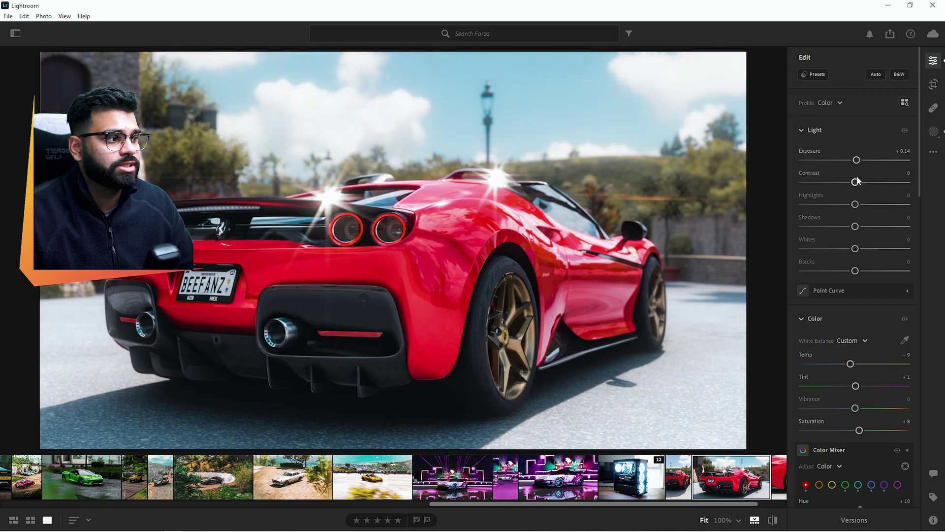
{"action": "left_click_drag", "start_coordinate": [857, 183], "coordinate": [855, 204]}
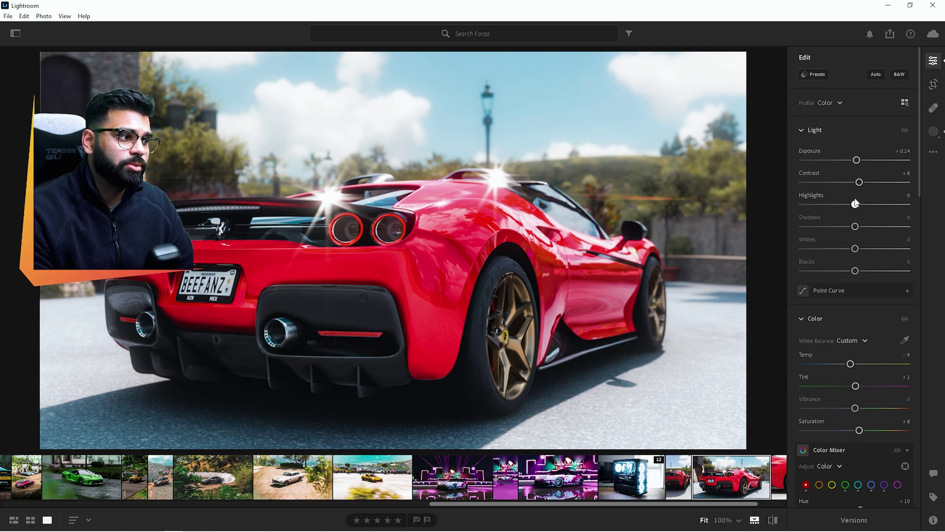
{"action": "mouse_move", "coordinate": [855, 204]}
{"action": "left_mouse_down"}
{"action": "mouse_move", "coordinate": [791, 217]}
{"action": "mouse_move", "coordinate": [845, 220]}
{"action": "mouse_move", "coordinate": [825, 219]}
{"action": "mouse_move", "coordinate": [847, 214]}
{"action": "mouse_move", "coordinate": [838, 212]}
{"action": "left_mouse_up"}
{"action": "left_click_drag", "start_coordinate": [861, 161], "coordinate": [858, 158]}
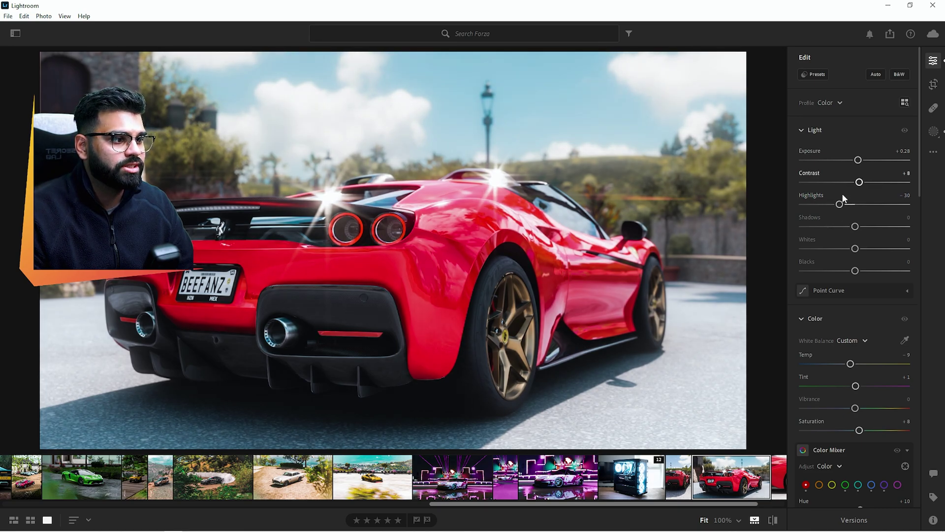
{"action": "left_click_drag", "start_coordinate": [838, 205], "coordinate": [832, 205]}
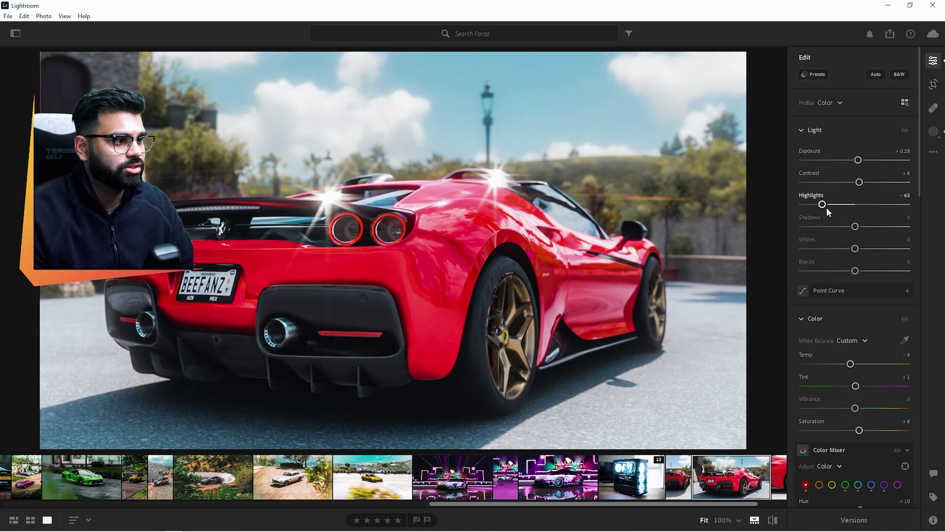
- Compare with the original, warm Temp from -9 to -4, and copy the edit settings
{"action": "scroll", "coordinate": [837, 236], "scroll_direction": "down", "scroll_amount": 10}
{"action": "scroll", "coordinate": [862, 289], "scroll_direction": "up", "scroll_amount": 10}
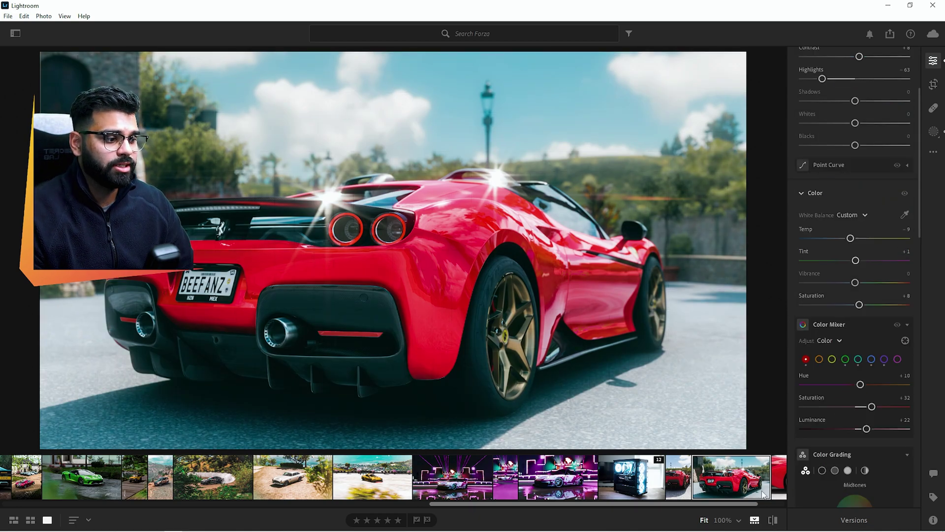
{"action": "left_click", "coordinate": [773, 520]}
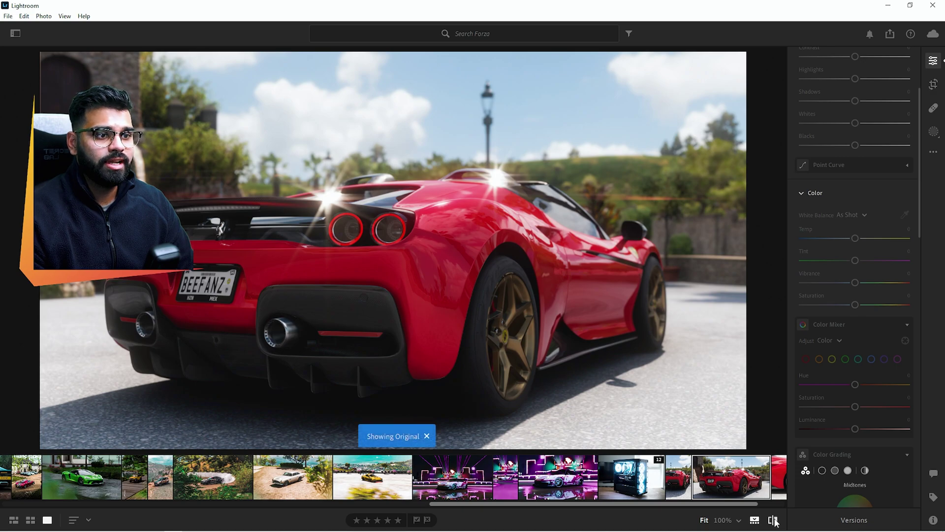
{"action": "left_click", "coordinate": [773, 520]}
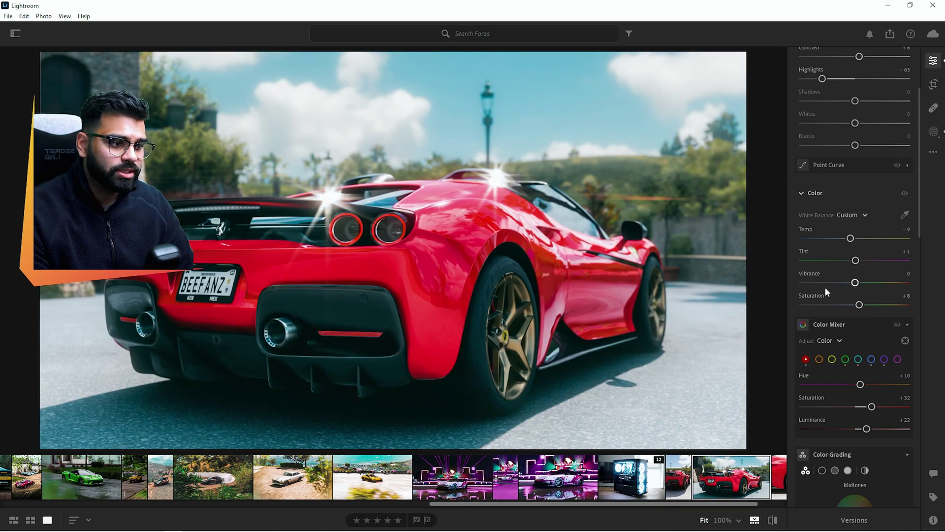
{"action": "left_click_drag", "start_coordinate": [850, 238], "coordinate": [853, 238]}
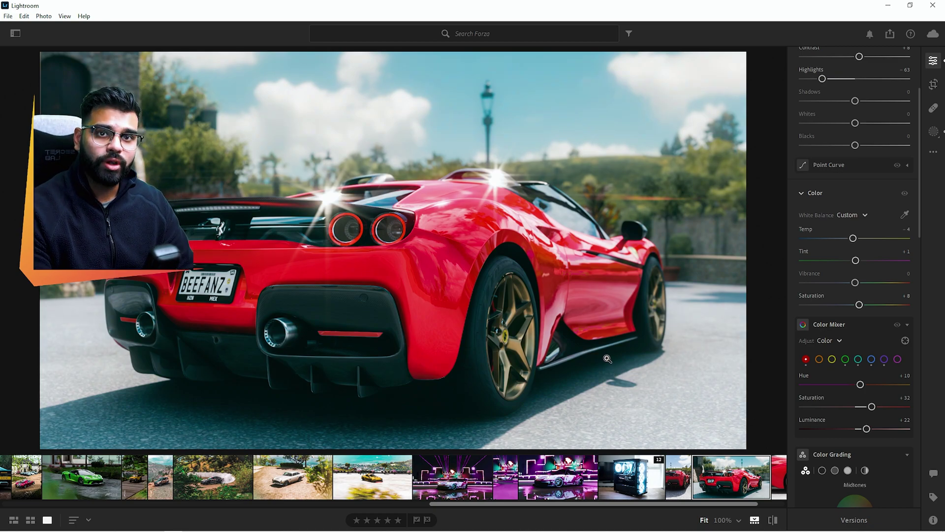
{"action": "key", "text": "ctrl+c"}
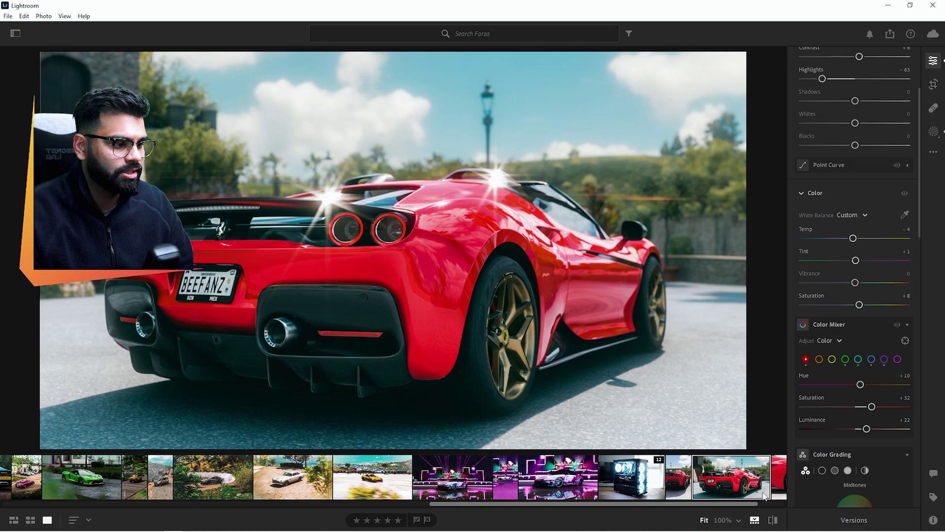
- Paste the copied edits onto the portrait Ferrari photo and add a Select Subject mask
{"action": "left_click", "coordinate": [683, 482]}
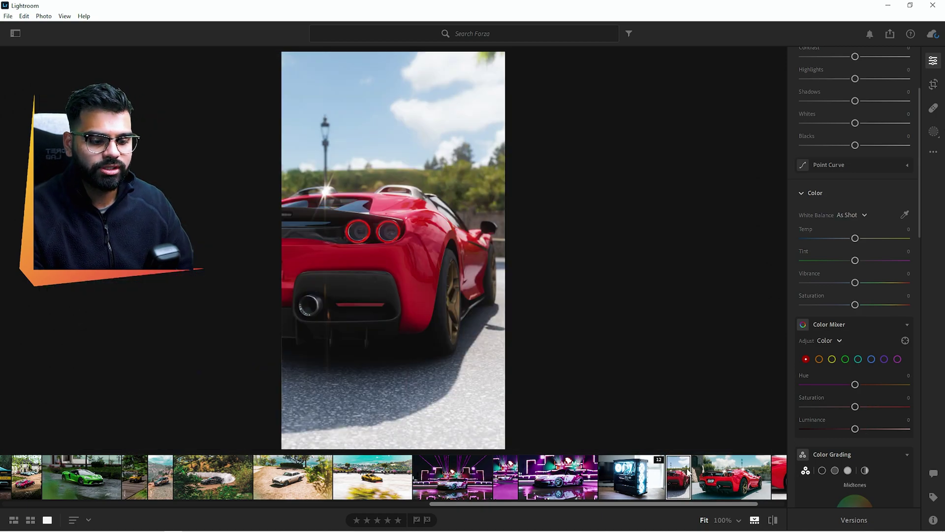
{"action": "key", "text": "ctrl+v"}
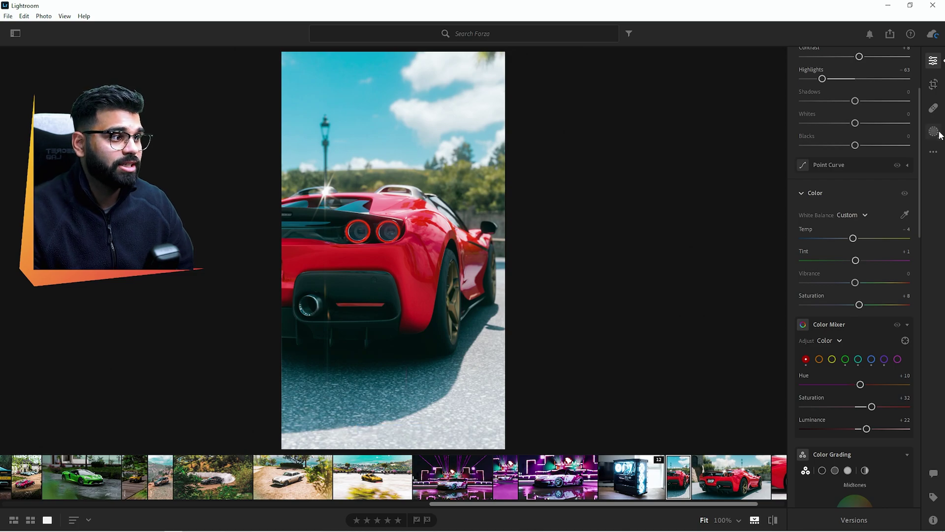
{"action": "left_click", "coordinate": [938, 133]}
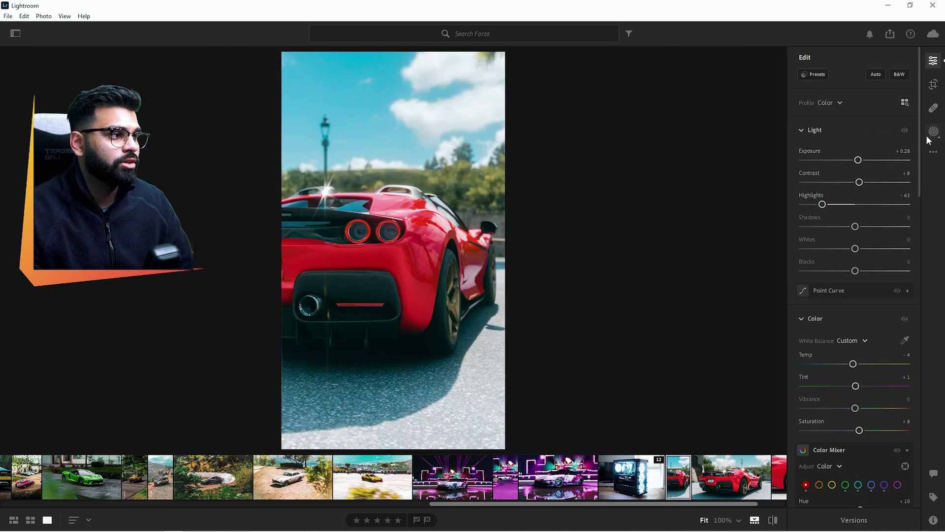
{"action": "left_click", "coordinate": [932, 134]}
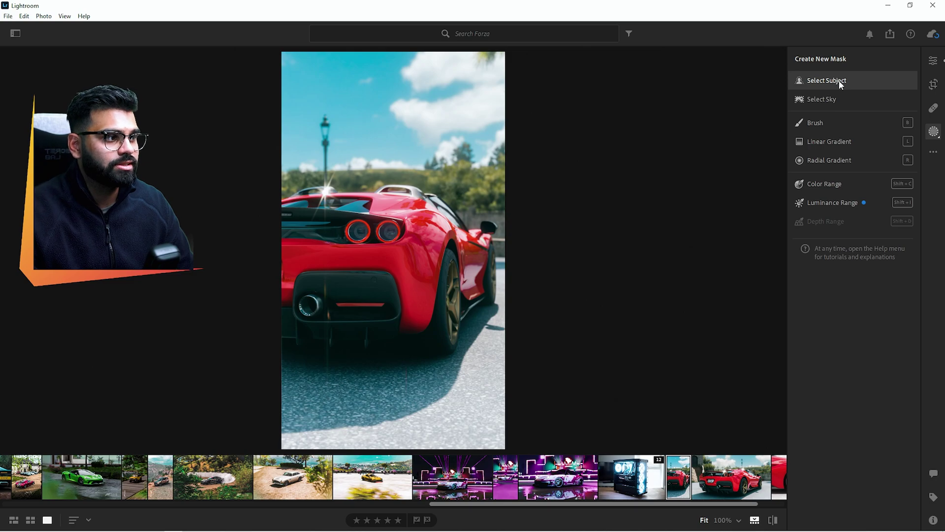
{"action": "left_click", "coordinate": [840, 84]}
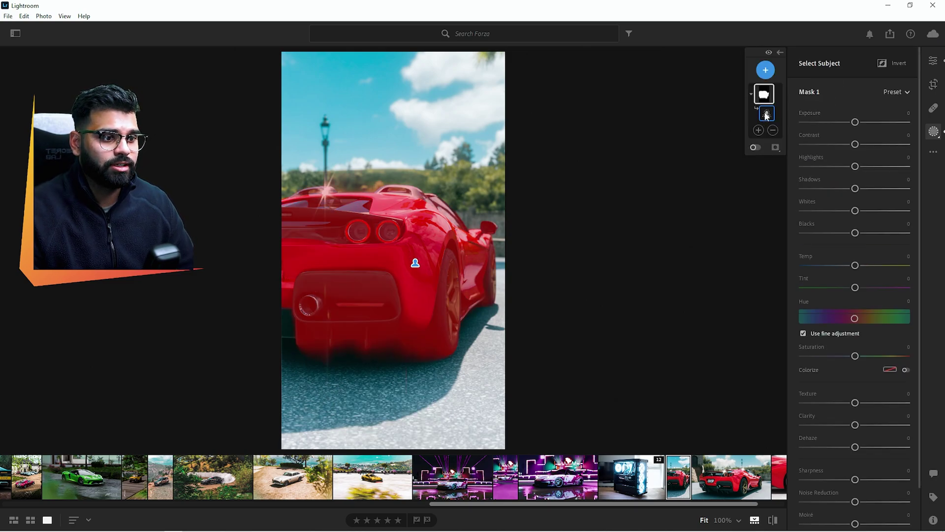
- Add a Brush to the car mask, check the landscape photo's mask, then return to the portrait
{"action": "left_click", "coordinate": [758, 130]}
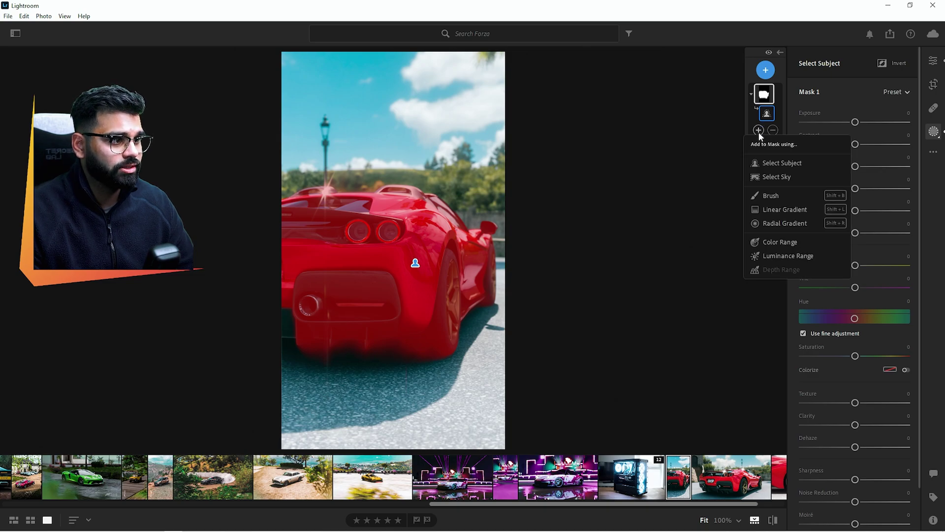
{"action": "left_click", "coordinate": [710, 207]}
{"action": "key", "text": "b"}
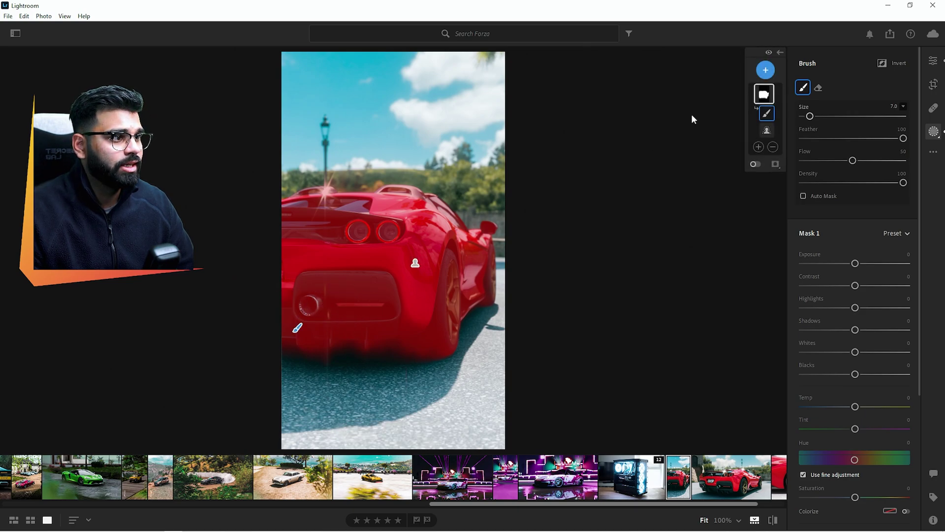
{"action": "scroll", "coordinate": [802, 418], "scroll_direction": "down", "scroll_amount": 1}
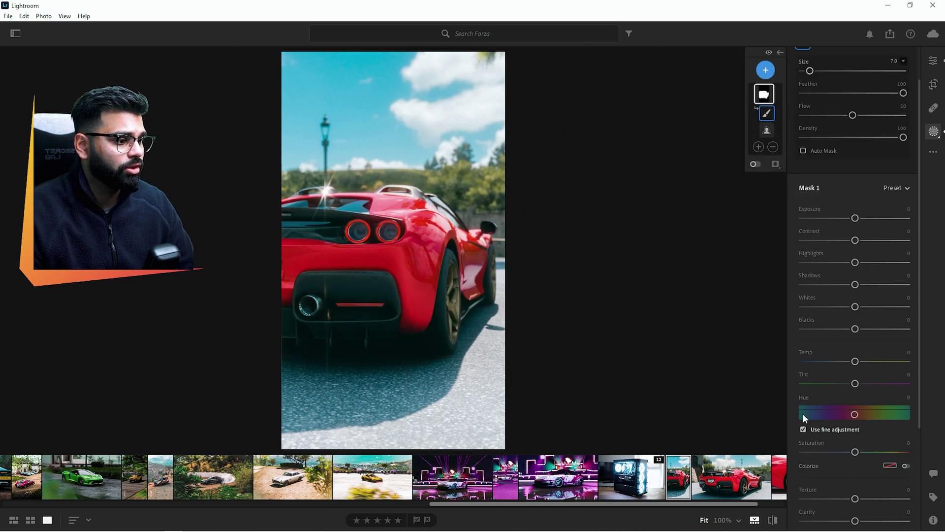
{"action": "left_click", "coordinate": [742, 480]}
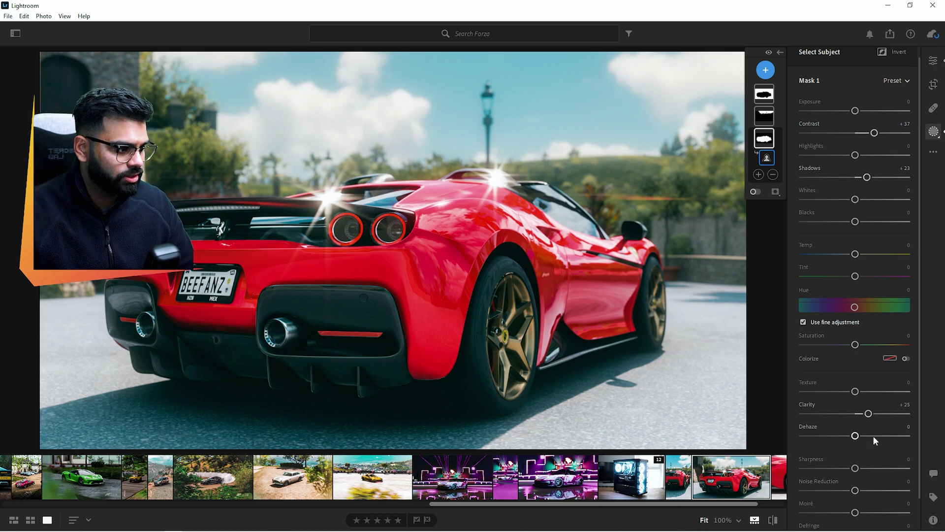
{"action": "scroll", "coordinate": [874, 426], "scroll_direction": "down", "scroll_amount": 1}
{"action": "scroll", "coordinate": [876, 423], "scroll_direction": "up", "scroll_amount": 1}
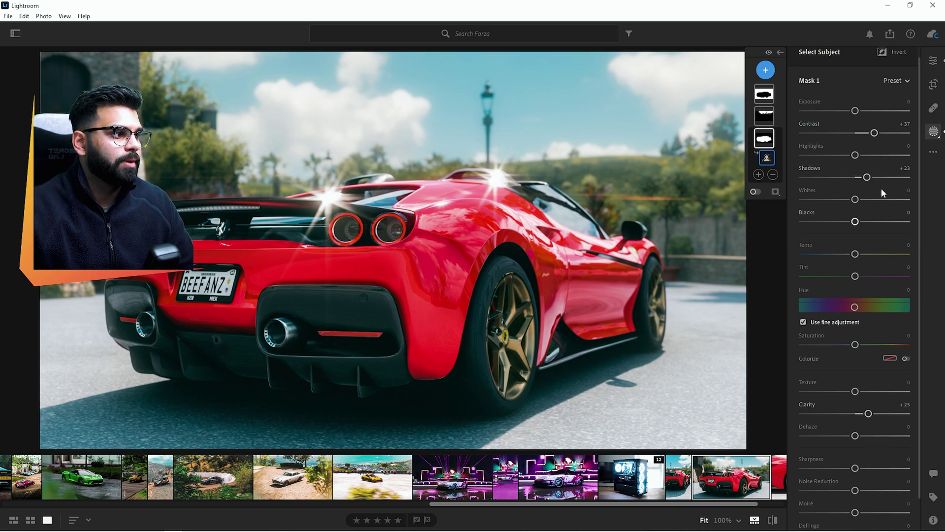
{"action": "left_click", "coordinate": [679, 485]}
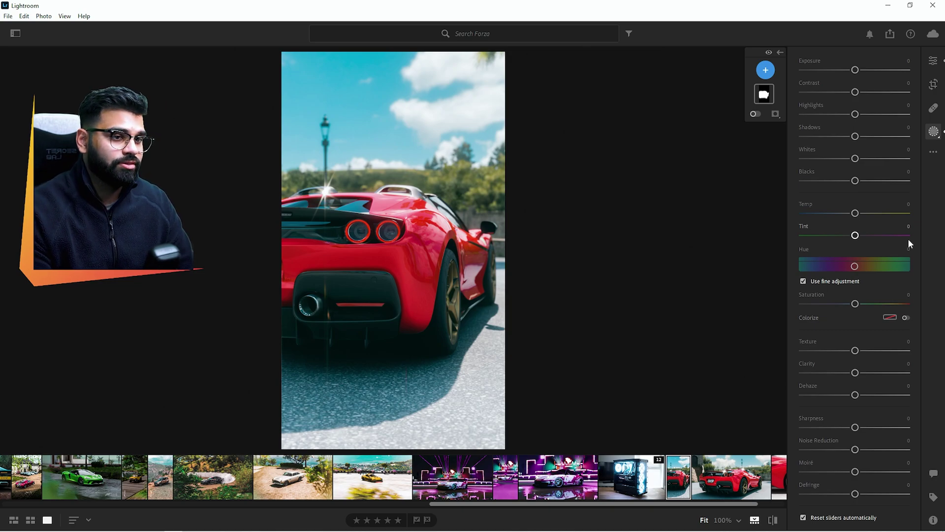
{"action": "left_click", "coordinate": [717, 482]}
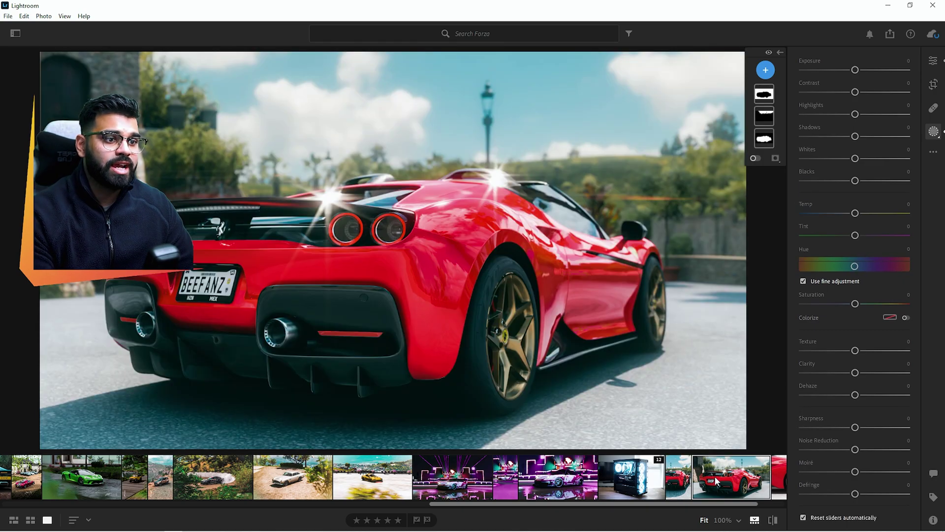
{"action": "left_click", "coordinate": [680, 480]}
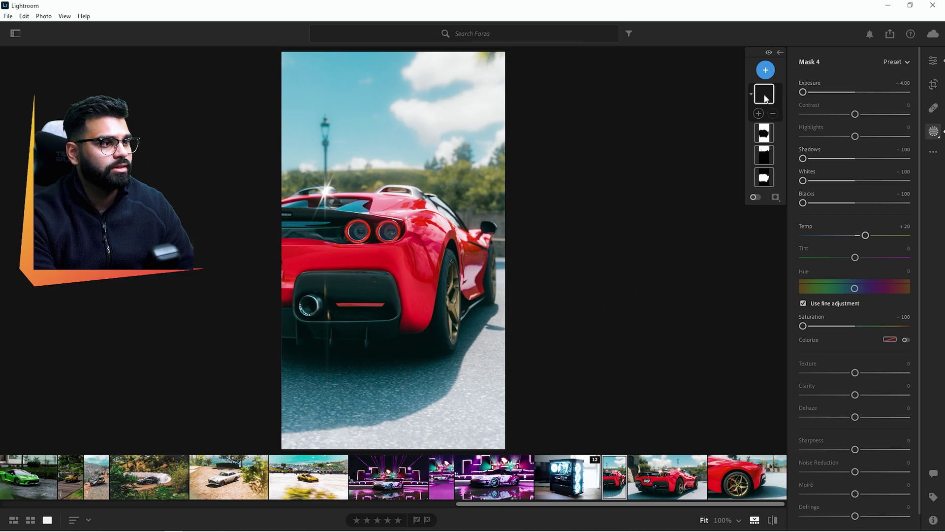
- Draw a linear gradient mask rising from the bottom over the foreground road
{"action": "left_click", "coordinate": [934, 132]}
{"action": "left_click", "coordinate": [934, 133]}
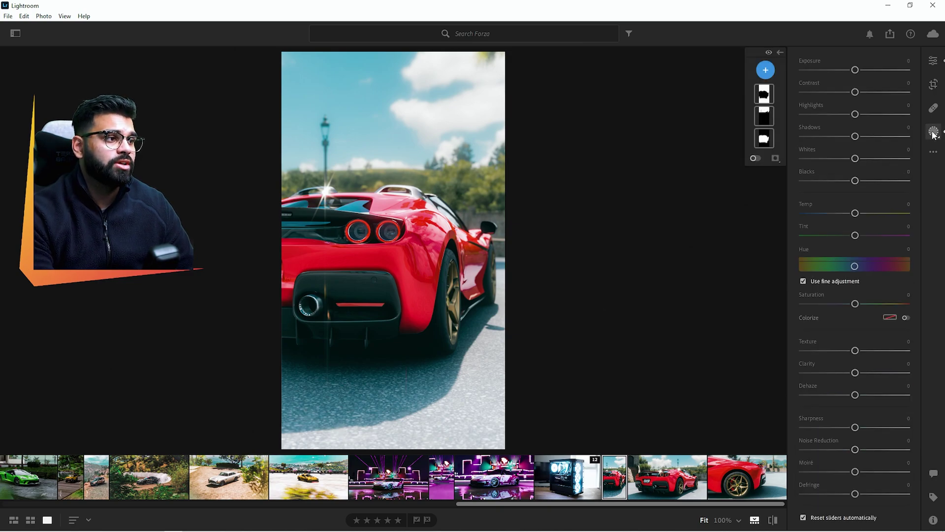
{"action": "left_click", "coordinate": [765, 70]}
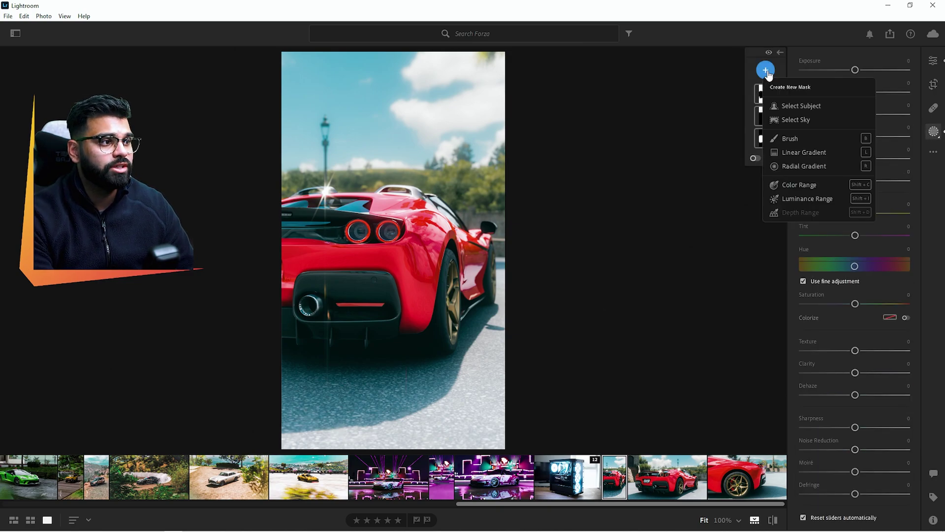
{"action": "left_click", "coordinate": [808, 150]}
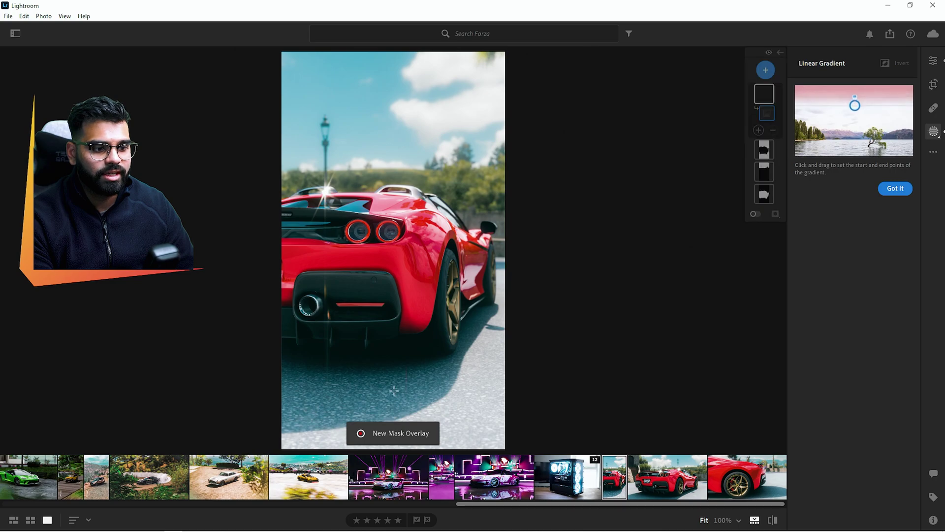
{"action": "left_click_drag", "start_coordinate": [393, 415], "coordinate": [391, 252]}
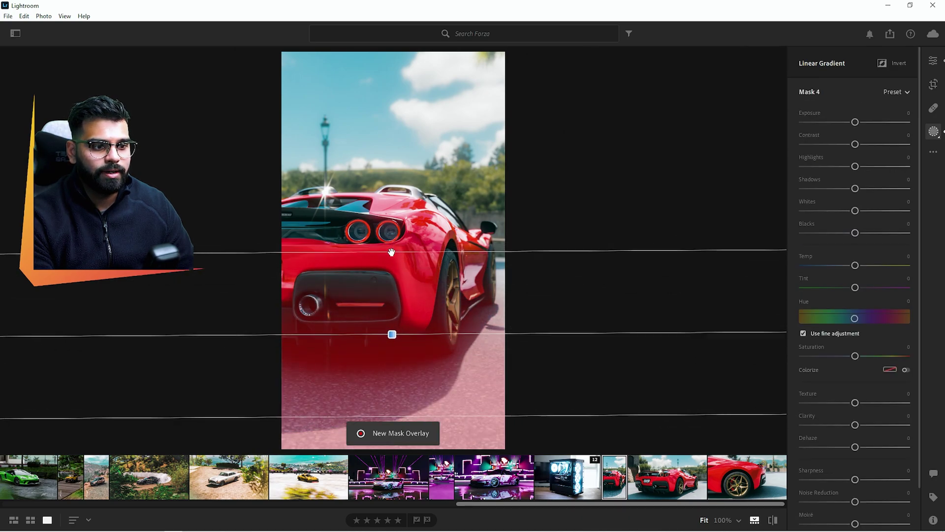
{"action": "left_click_drag", "start_coordinate": [391, 335], "coordinate": [393, 417]}
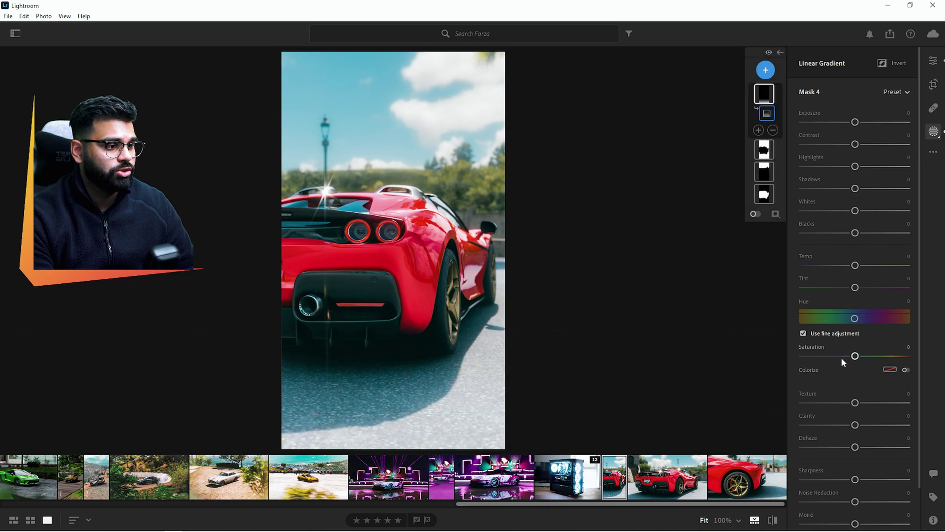
- Set the gradient's Saturation, Shadows and Highlights to -100, Exposure -4.00, Contrast +100
{"action": "left_click_drag", "start_coordinate": [855, 355], "coordinate": [716, 349]}
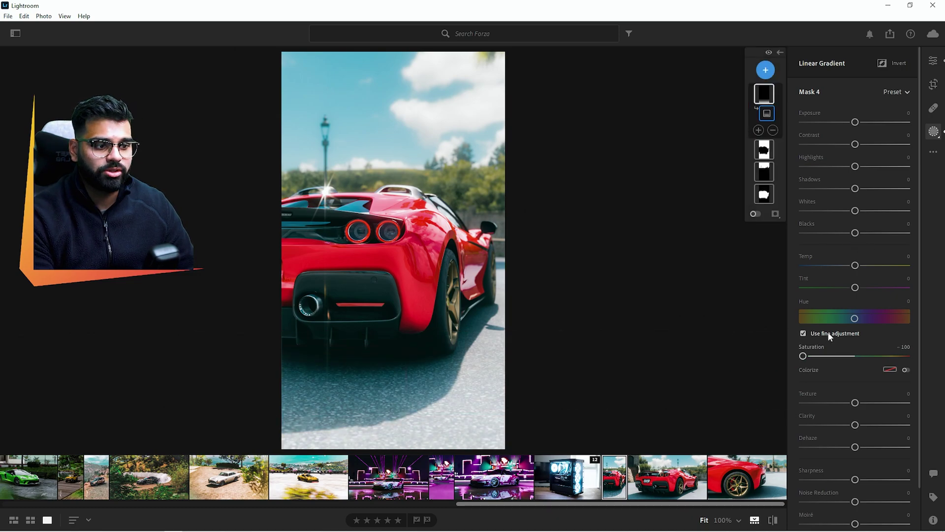
{"action": "left_click_drag", "start_coordinate": [856, 188], "coordinate": [752, 184]}
{"action": "left_click_drag", "start_coordinate": [855, 167], "coordinate": [793, 167]}
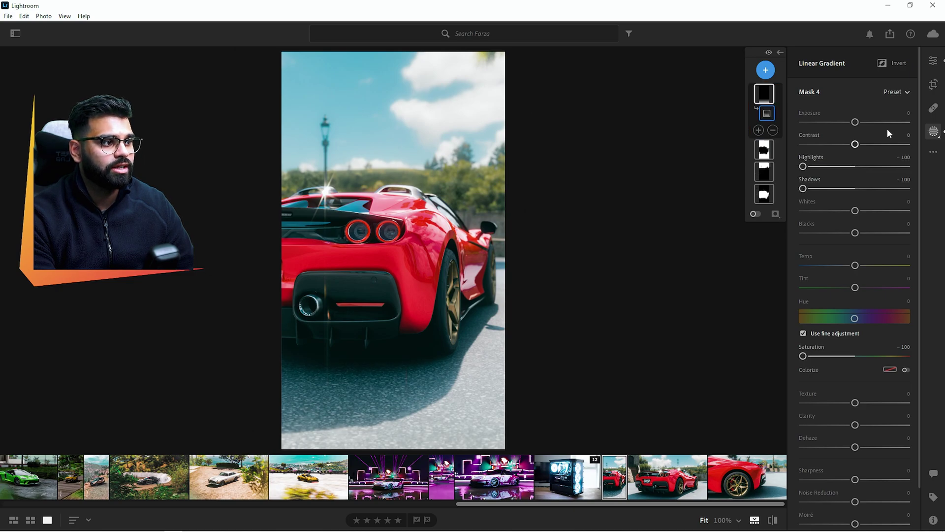
{"action": "left_click_drag", "start_coordinate": [856, 144], "coordinate": [689, 143]}
{"action": "left_click_drag", "start_coordinate": [856, 122], "coordinate": [634, 112]}
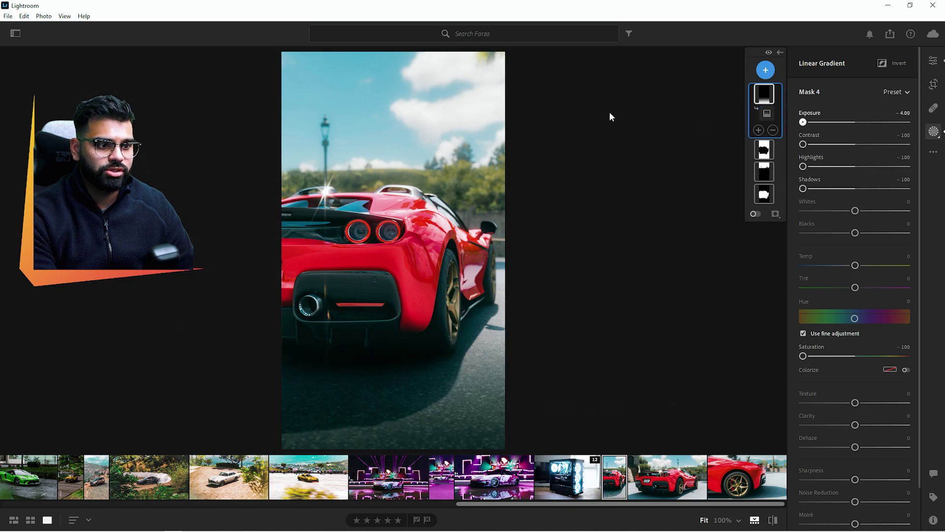
{"action": "left_click_drag", "start_coordinate": [804, 144], "coordinate": [908, 143]}
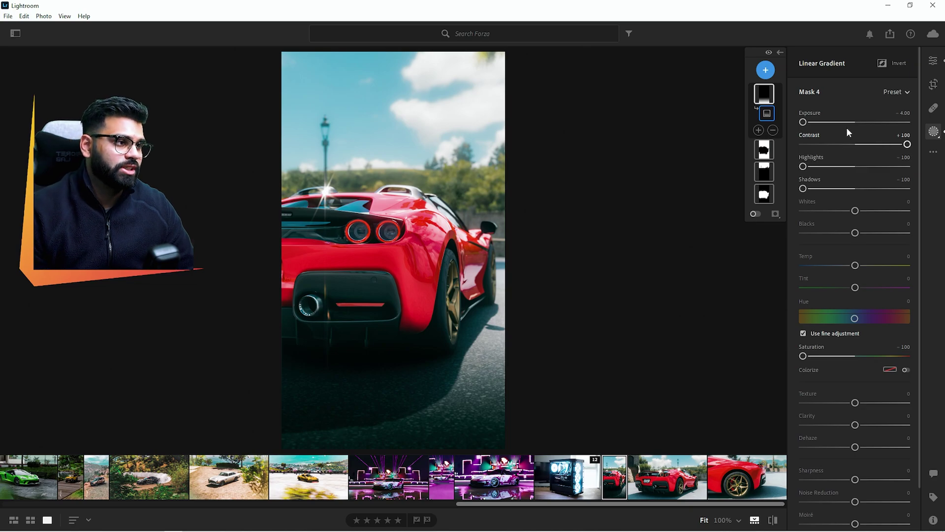
{"action": "key", "text": "Escape"}
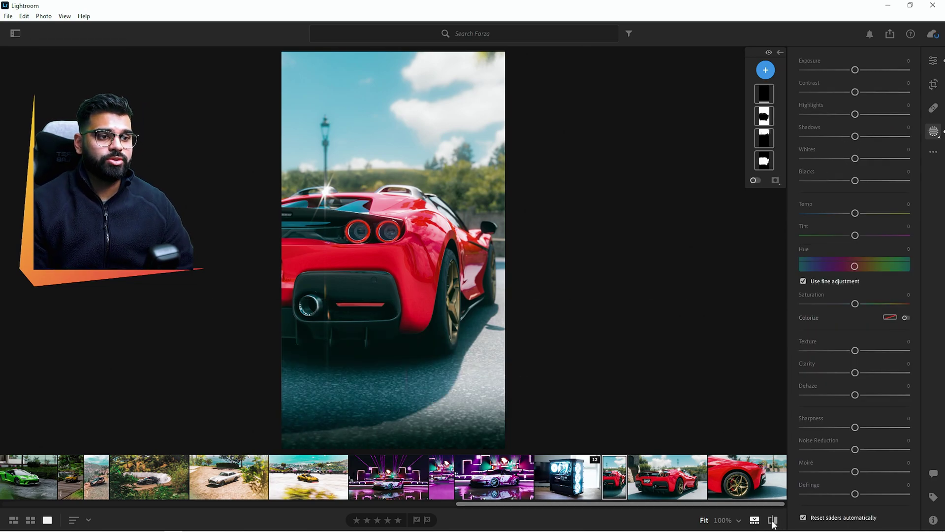
- Toggle before/after, then step through the filmstrip to display the portrait Ferrari photo
{"action": "left_click", "coordinate": [773, 521]}
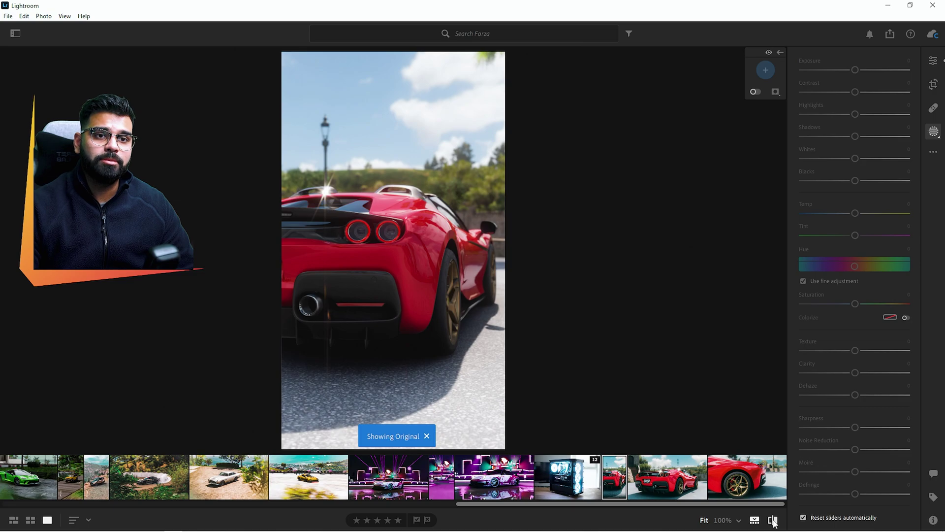
{"action": "left_click", "coordinate": [773, 521]}
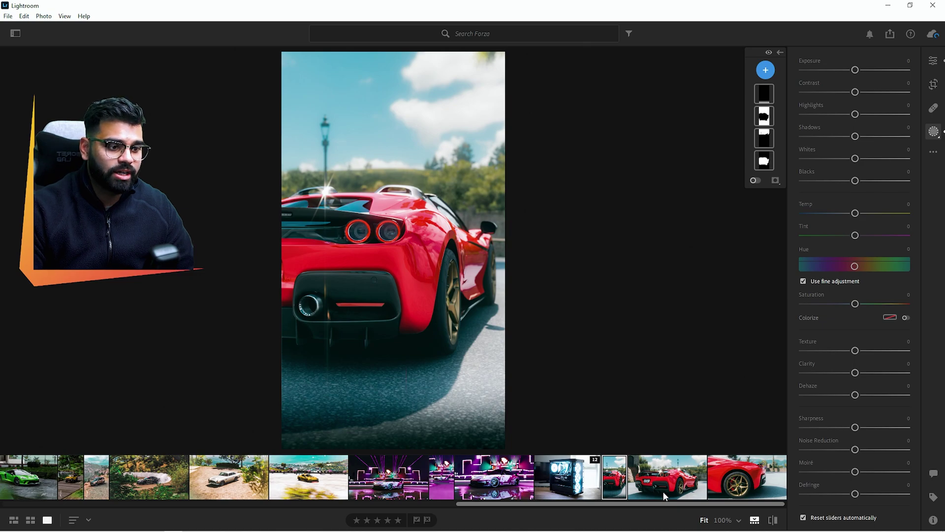
{"action": "left_click", "coordinate": [746, 484]}
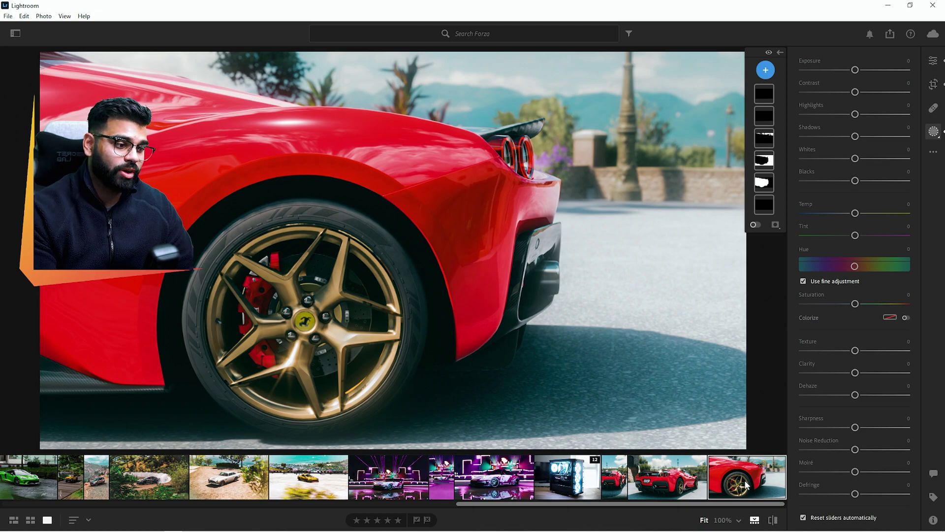
{"action": "left_click", "coordinate": [690, 485]}
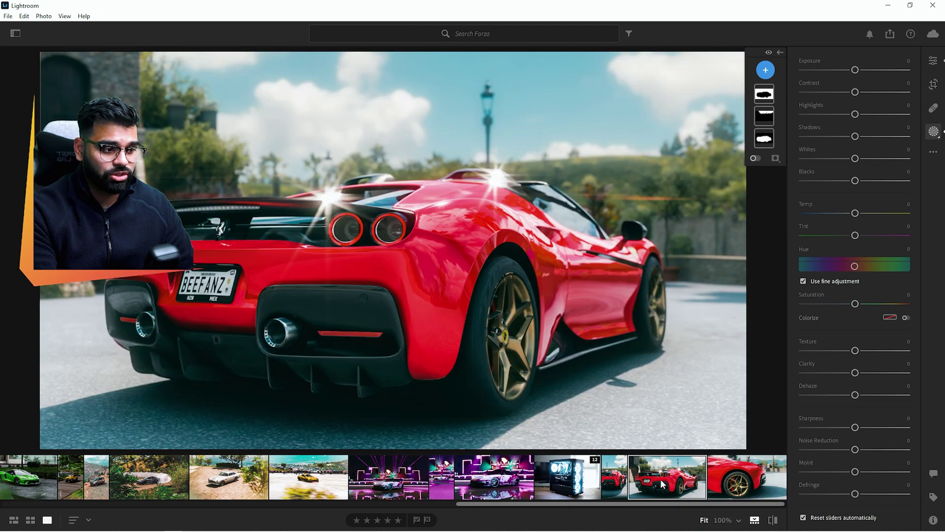
{"action": "left_click", "coordinate": [614, 484]}
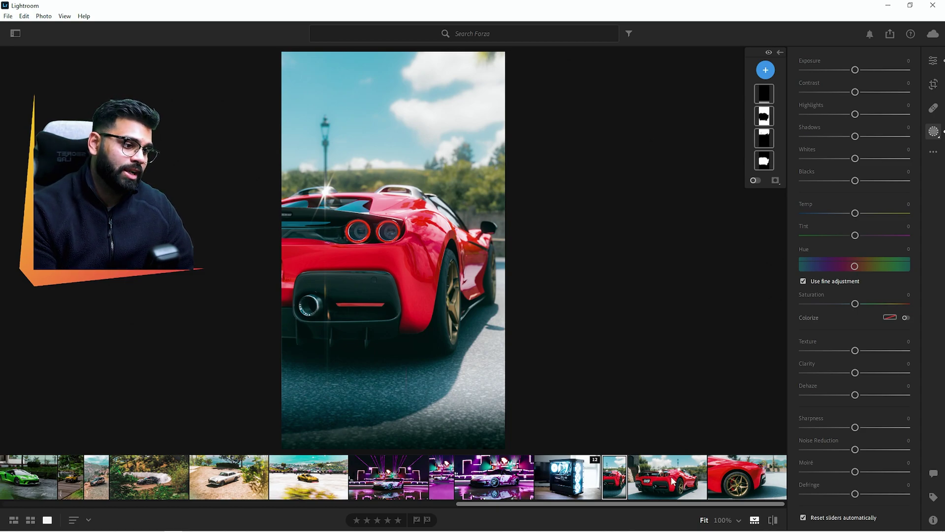
{"action": "left_click", "coordinate": [643, 484]}
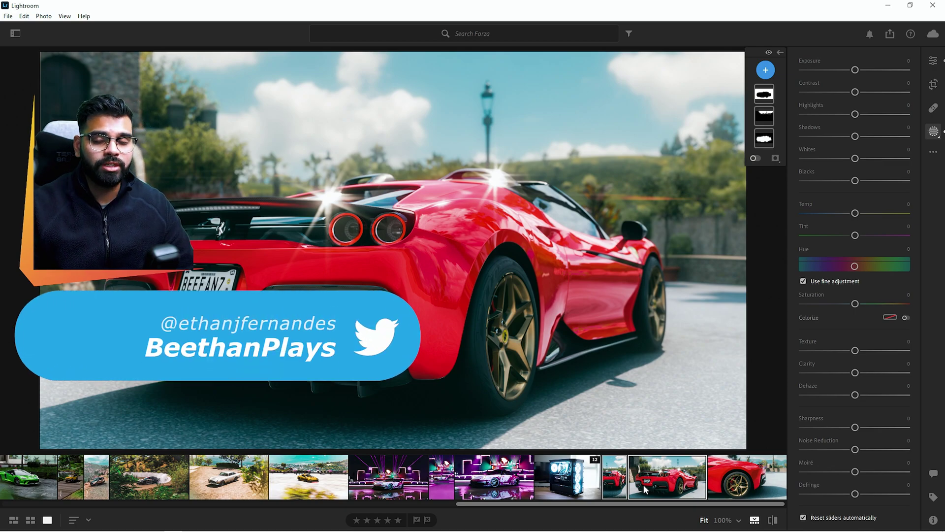
{"action": "left_click", "coordinate": [621, 477]}
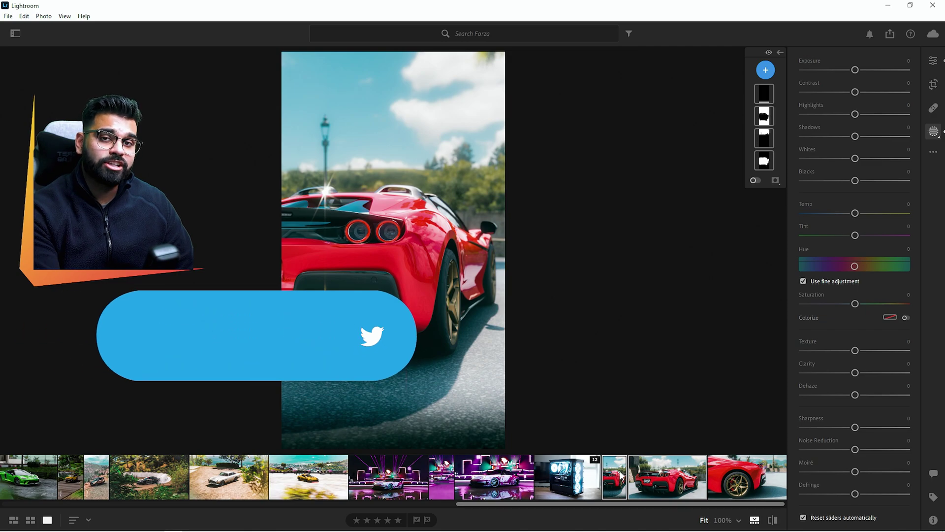
- Select both Ferrari photos and start the Export 2 Photos dialog
{"action": "left_click", "coordinate": [650, 482], "text": "ctrl"}
{"action": "right_click", "coordinate": [660, 475]}
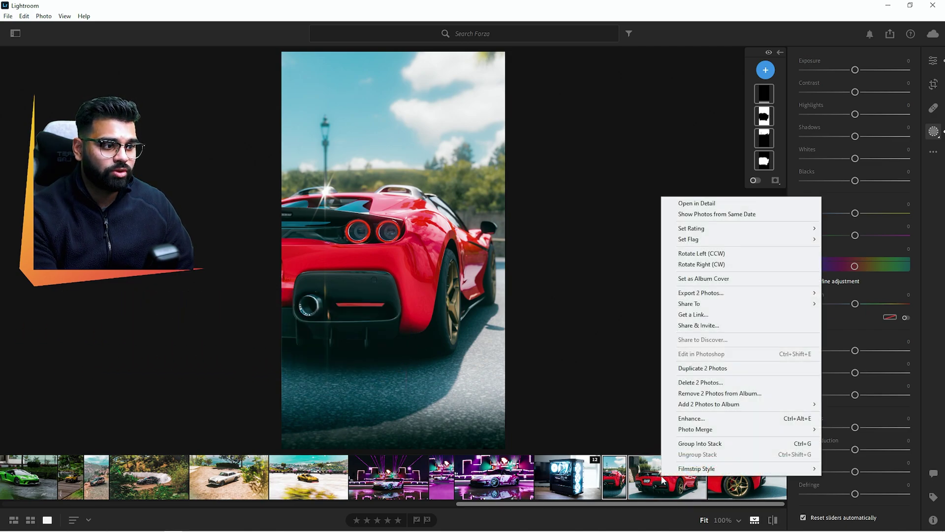
{"action": "mouse_move", "coordinate": [710, 295]}
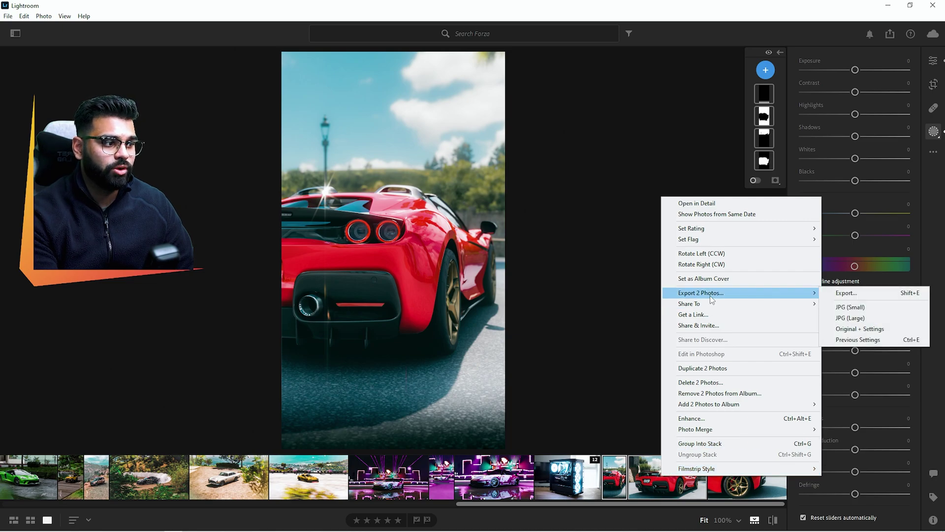
{"action": "left_click", "coordinate": [867, 307]}
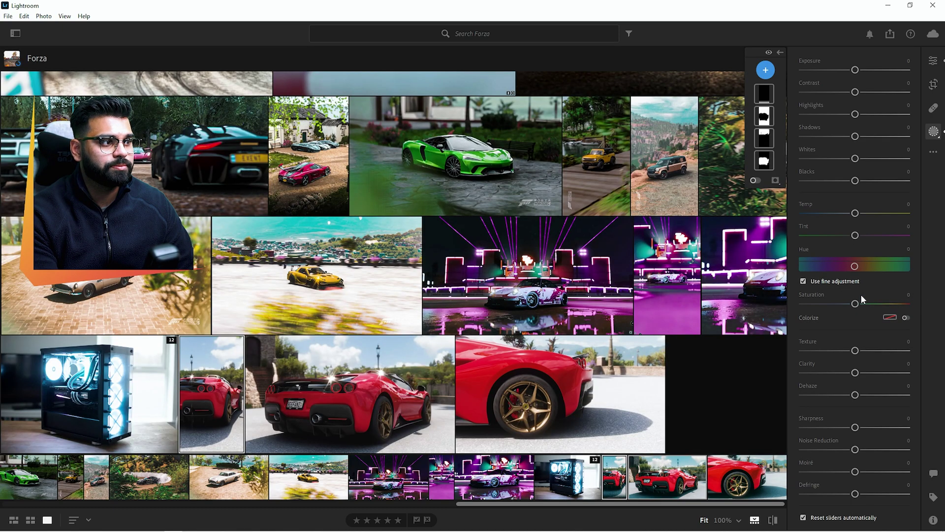
- Set the export to JPG at Full Size and include a watermark
{"action": "left_click", "coordinate": [862, 80]}
{"action": "left_click", "coordinate": [854, 102]}
{"action": "left_click", "coordinate": [862, 82]}
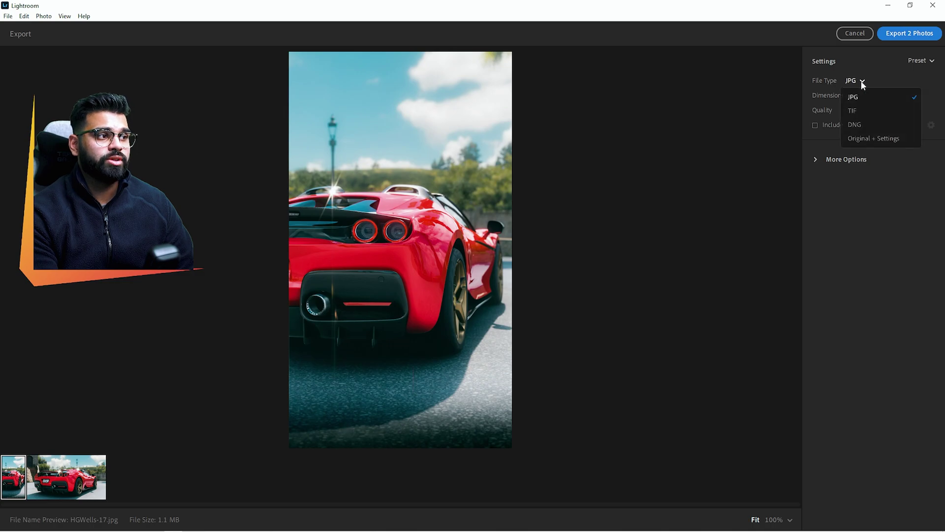
{"action": "left_click", "coordinate": [857, 109]}
{"action": "left_click", "coordinate": [863, 79]}
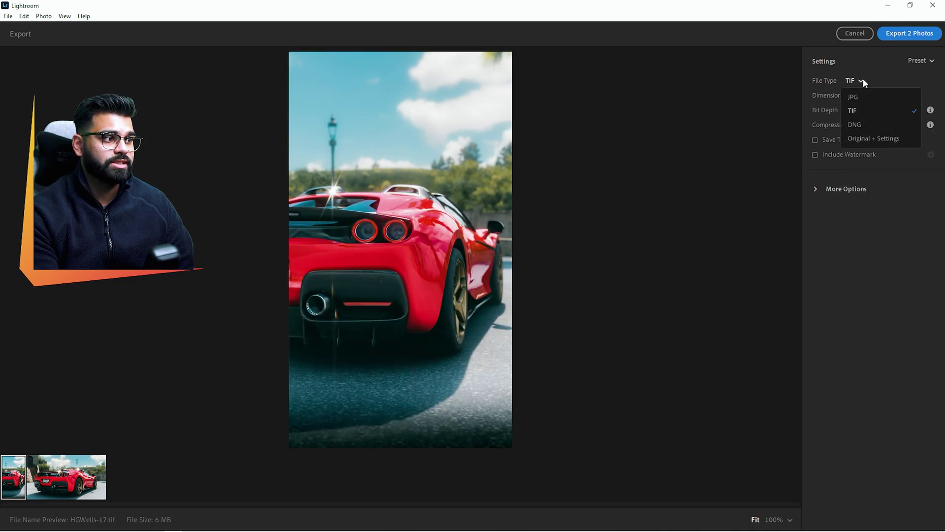
{"action": "left_click", "coordinate": [860, 96]}
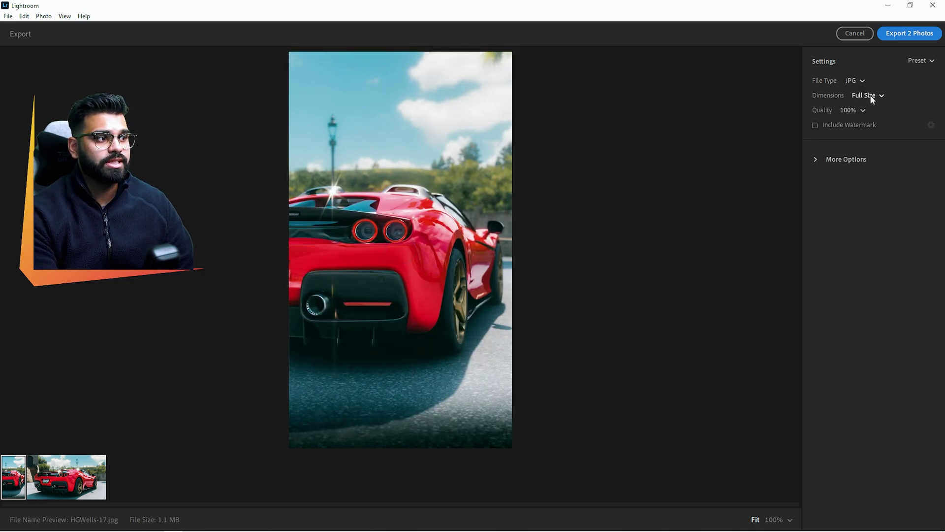
{"action": "left_click", "coordinate": [873, 97]}
{"action": "left_click", "coordinate": [873, 97]}
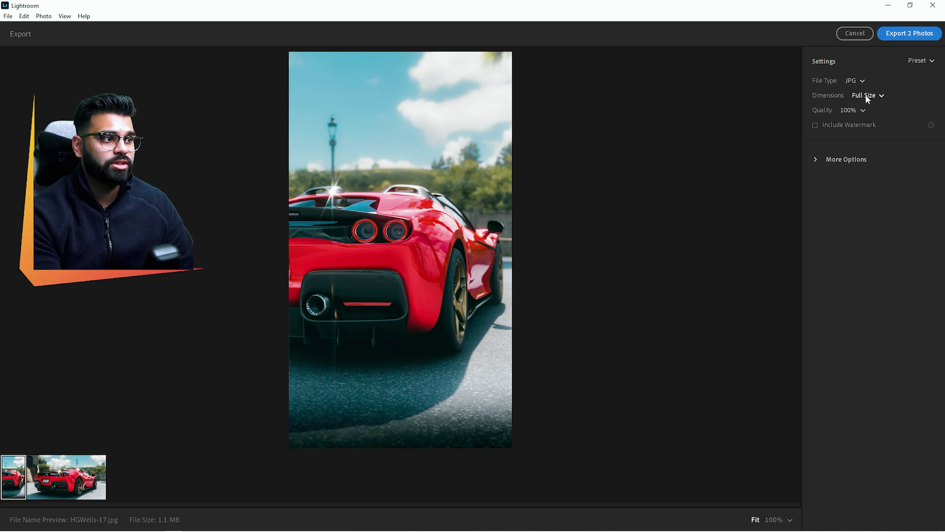
{"action": "left_click", "coordinate": [816, 125]}
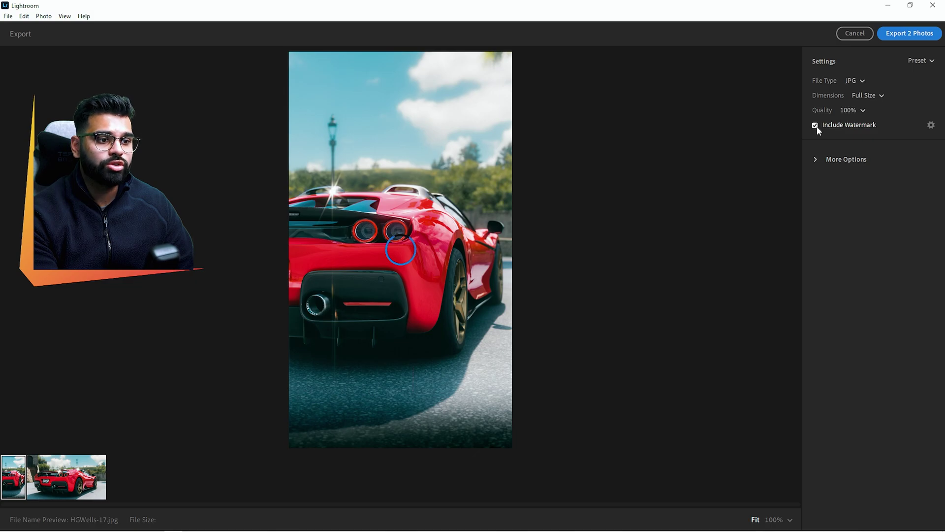
- Make the watermark the channel name as text in Poppins Medium, size 5, anchored middle-left
{"action": "left_click", "coordinate": [931, 125]}
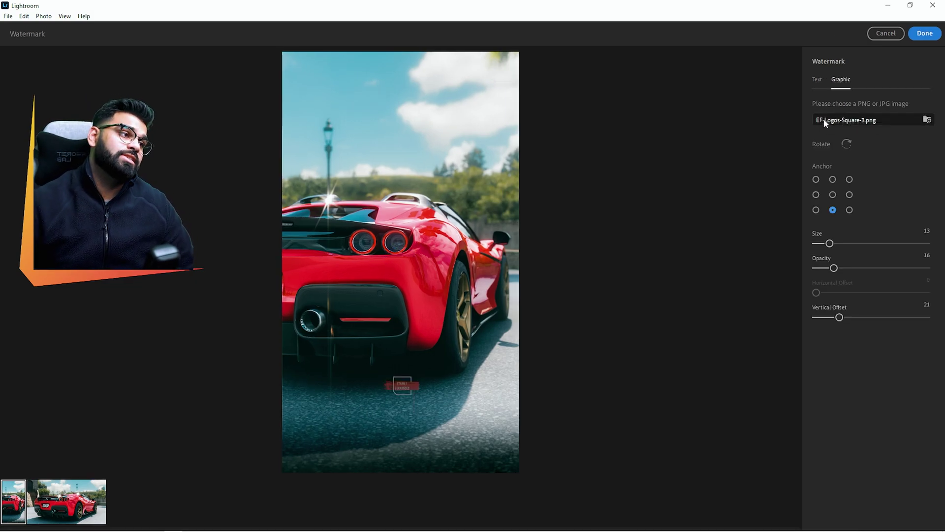
{"action": "left_click", "coordinate": [817, 81]}
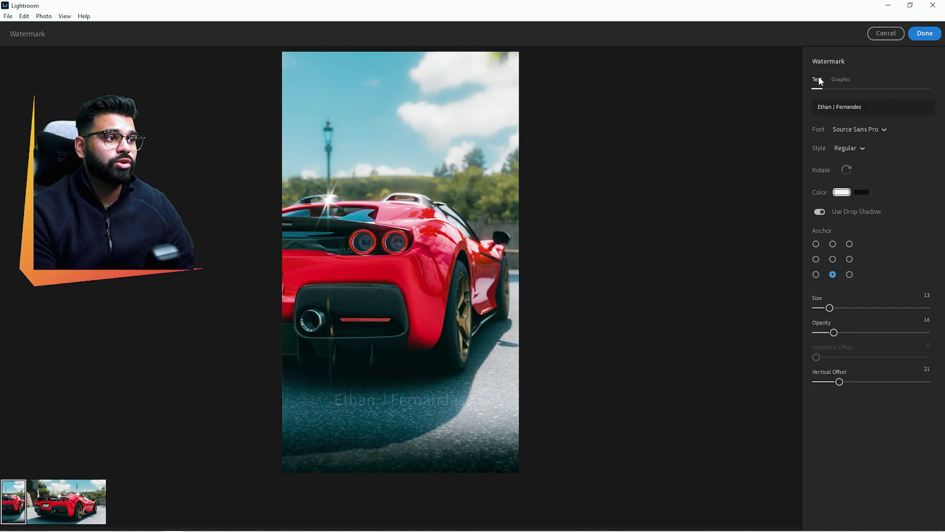
{"action": "left_click", "coordinate": [838, 107]}
{"action": "key", "text": "ctrl+a"}
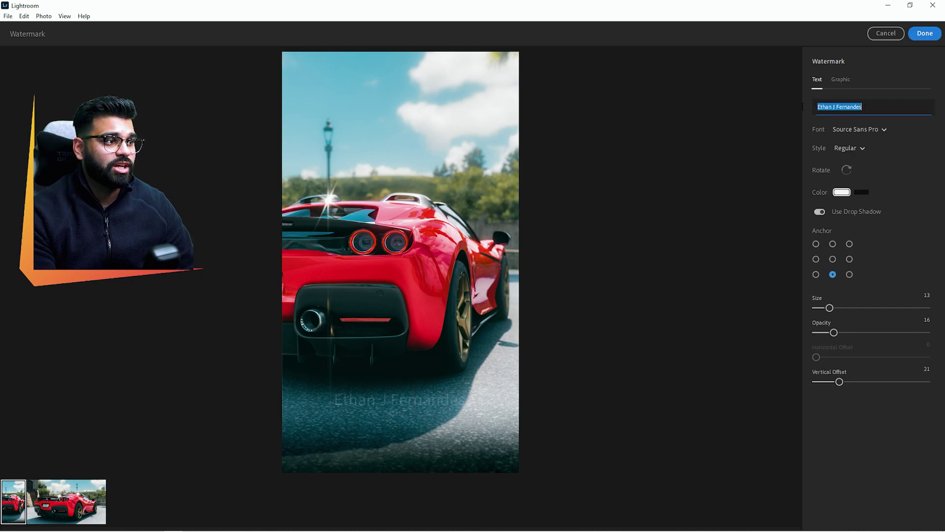
{"action": "type", "text": "Bee"}
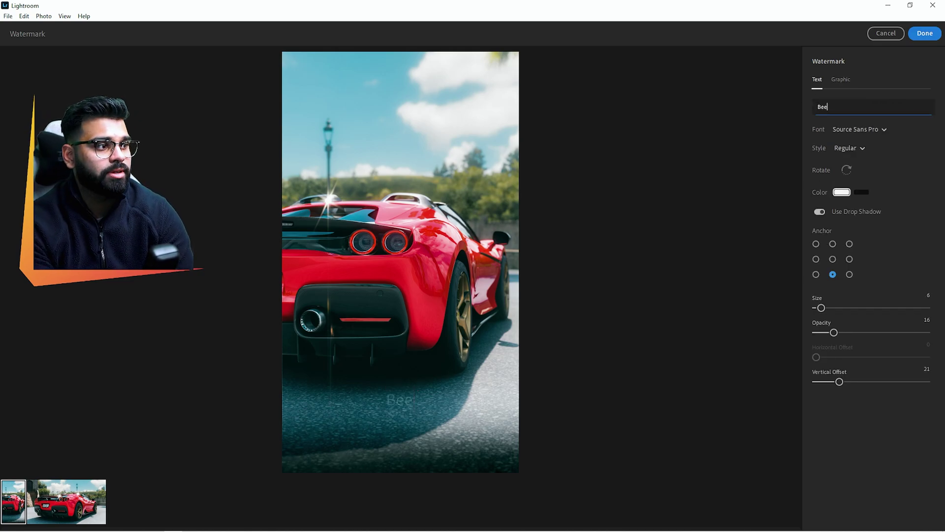
{"action": "type", "text": "thanPla"}
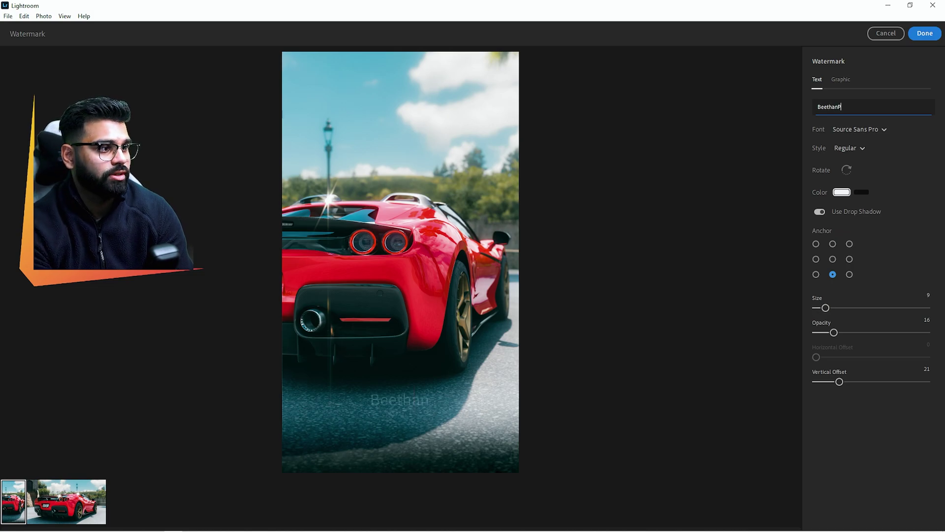
{"action": "type", "text": "ys"}
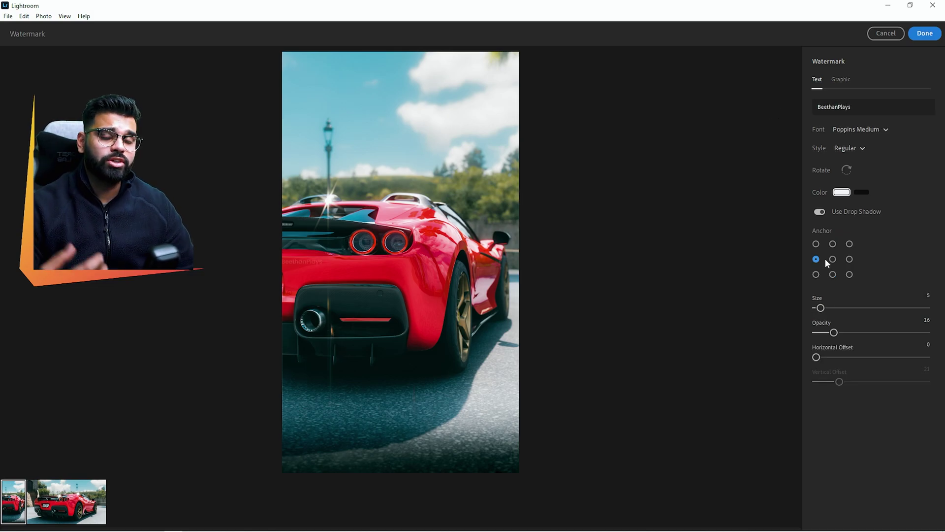
{"action": "left_click", "coordinate": [88, 510]}
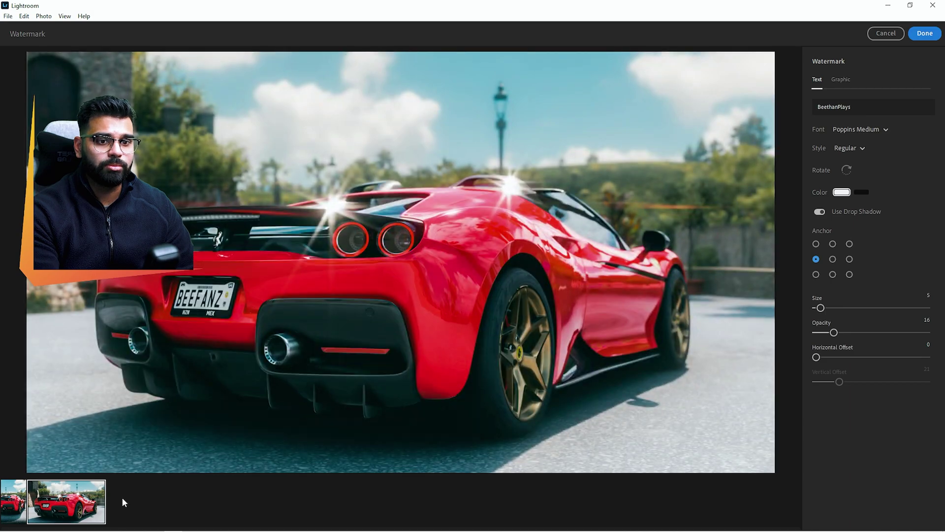
{"action": "left_click", "coordinate": [25, 500]}
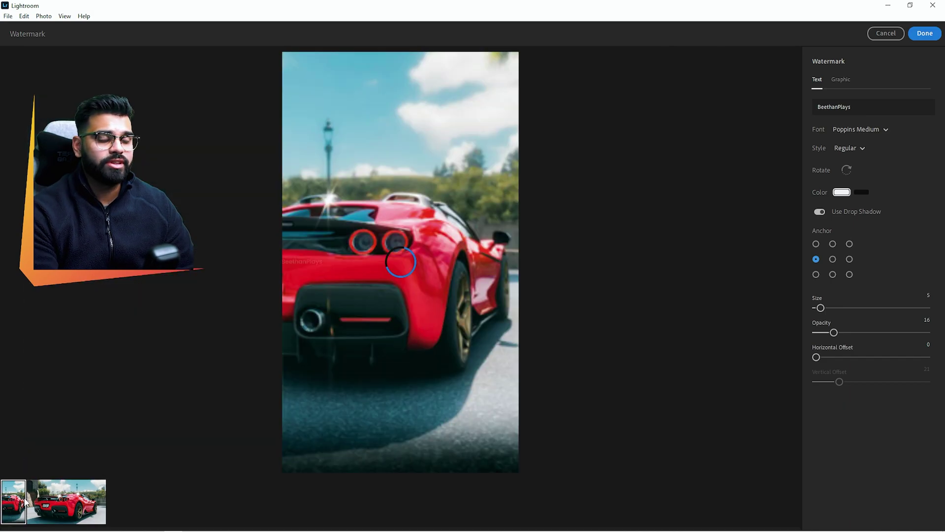
{"action": "left_click", "coordinate": [925, 33]}
{"action": "left_click", "coordinate": [819, 159]}
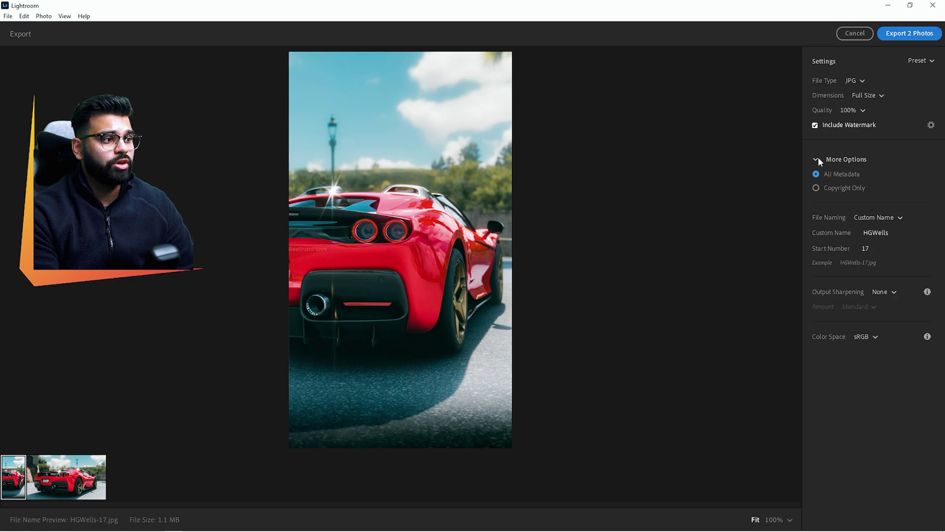
- Name the files Ferrari starting at 1 and export them as Ferrari-1.jpg and Ferrari-2.jpg
{"action": "double_click", "coordinate": [883, 232]}
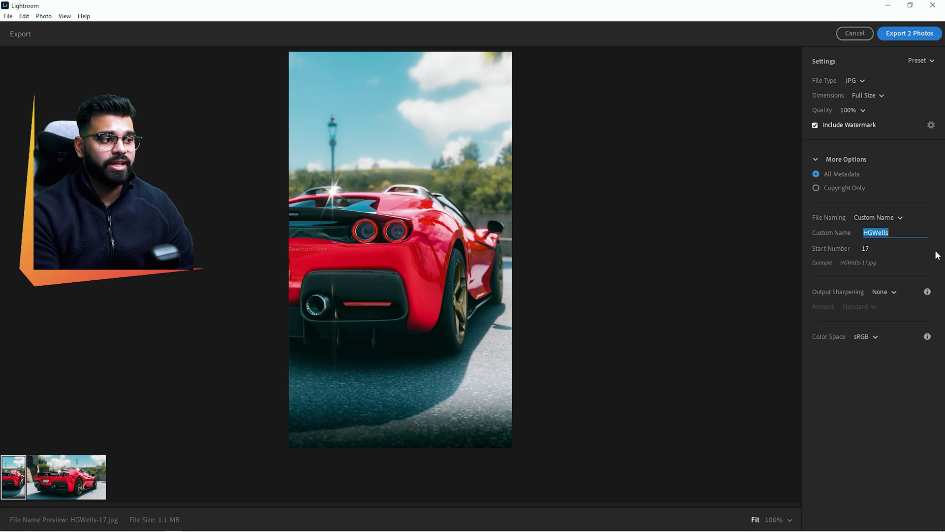
{"action": "type", "text": "Fer"}
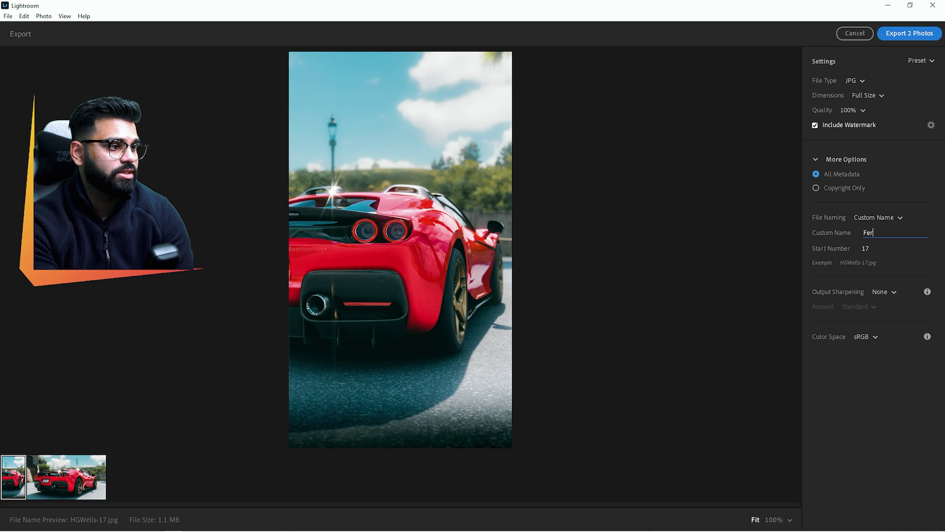
{"action": "type", "text": "rari"}
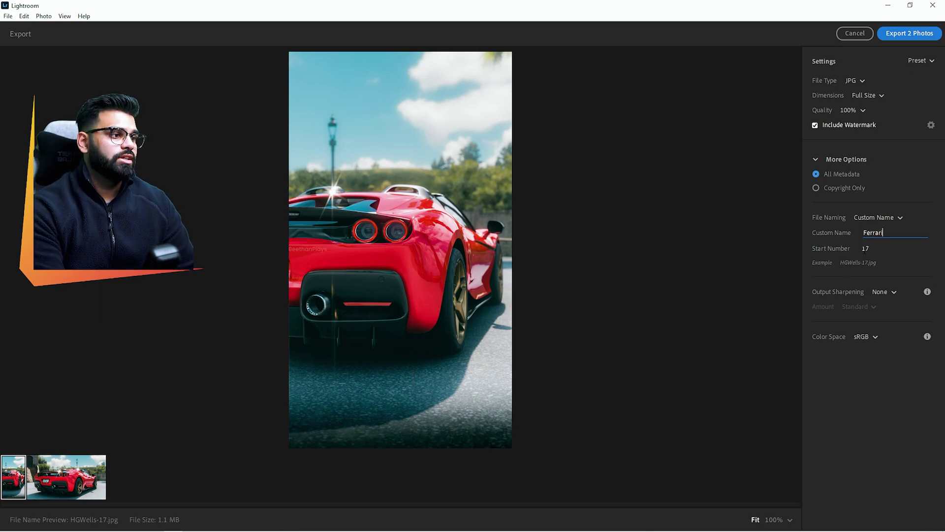
{"action": "key", "text": "Tab"}
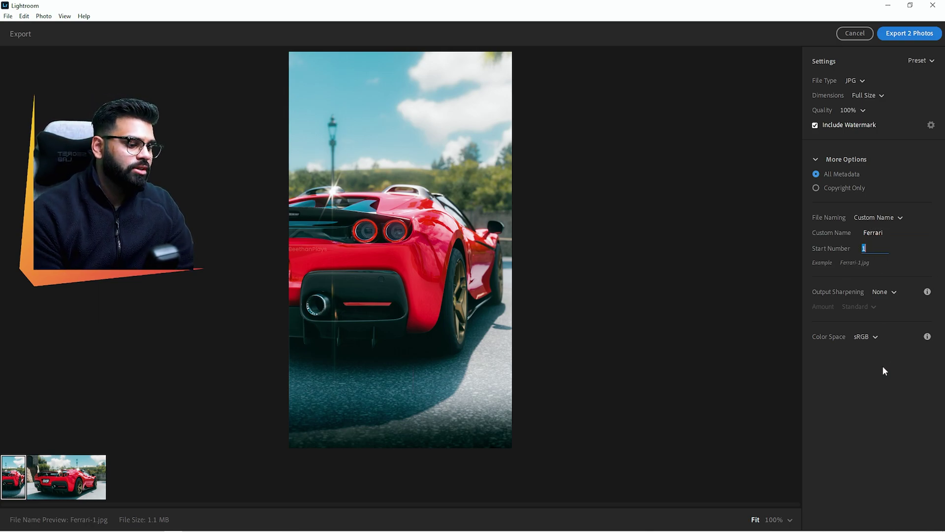
{"action": "left_click", "coordinate": [893, 38]}
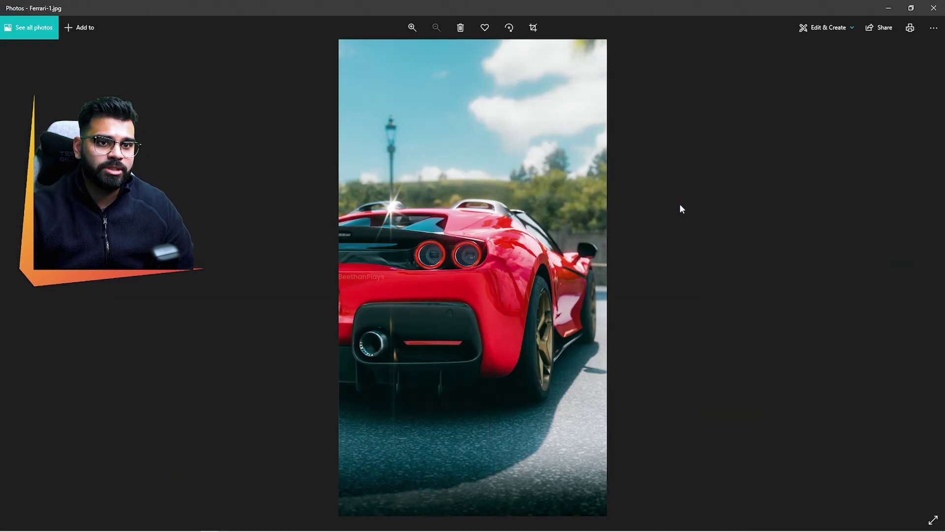
- Advance from Ferrari-1.jpg to the graded landscape Ferrari-2.jpg in Windows Photos
{"action": "key", "text": "Right"}
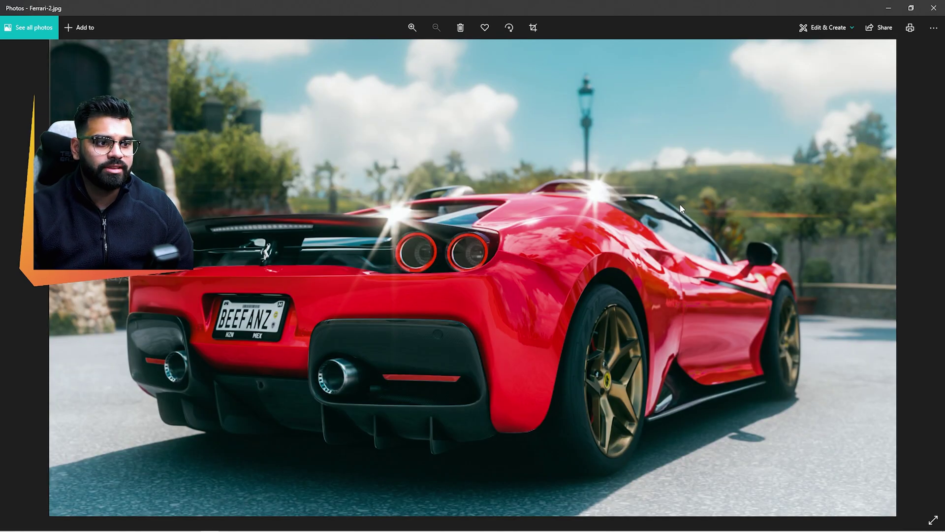